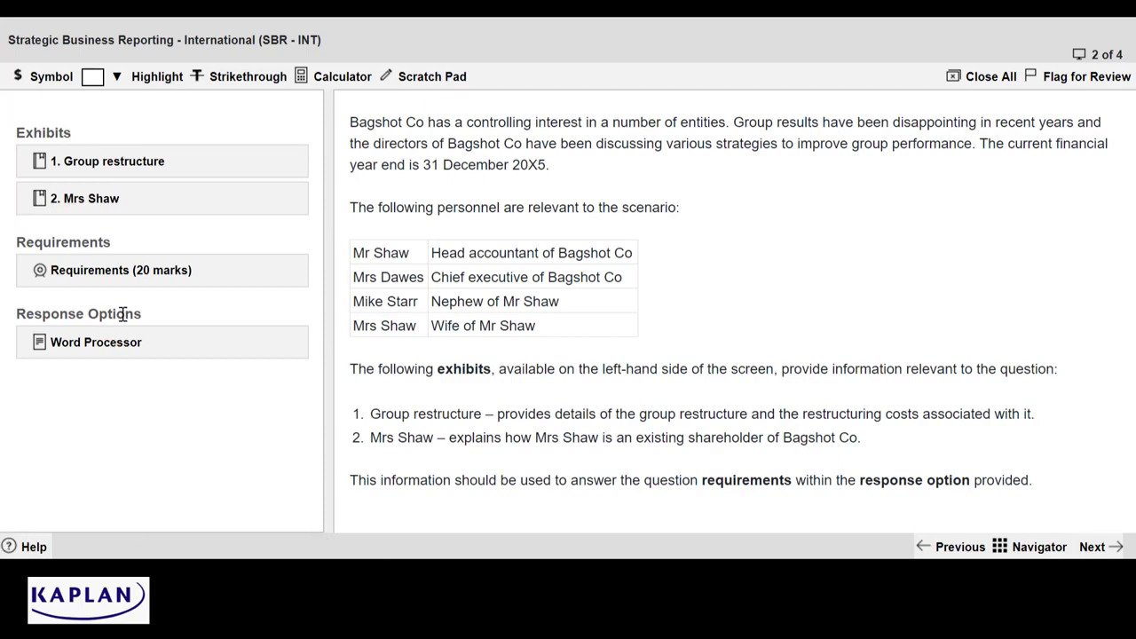
Open the requirements and highlight the words about the accounting treatment of the restructuring costs in (a)(i) in yellow
left_click(98, 273)
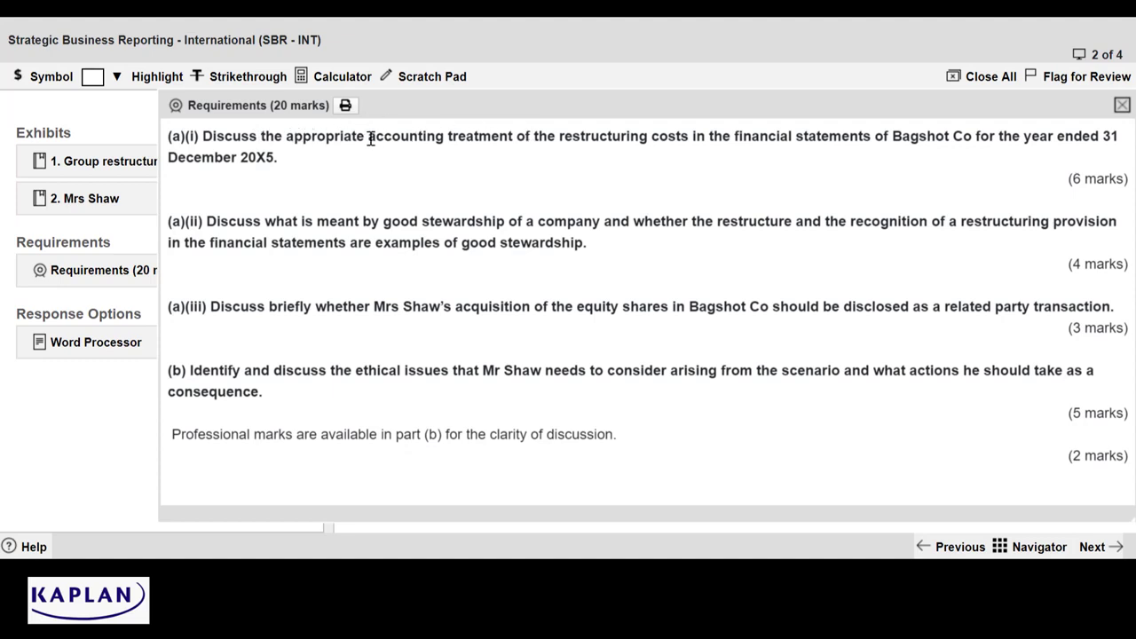
left_click_drag(367, 136, 671, 133)
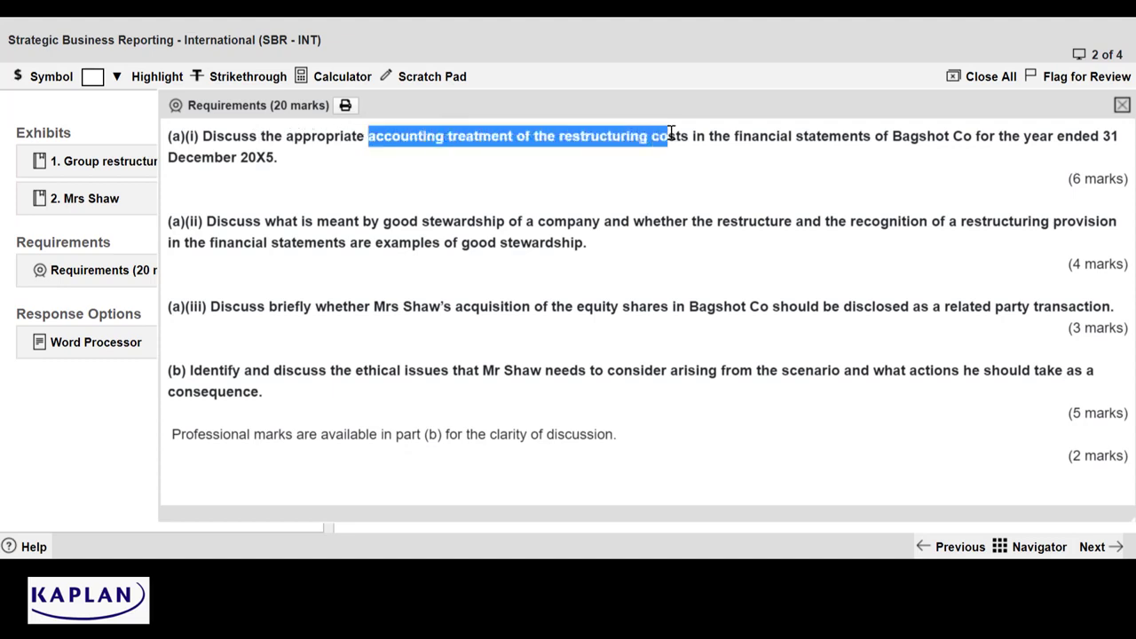
left_click(117, 77)
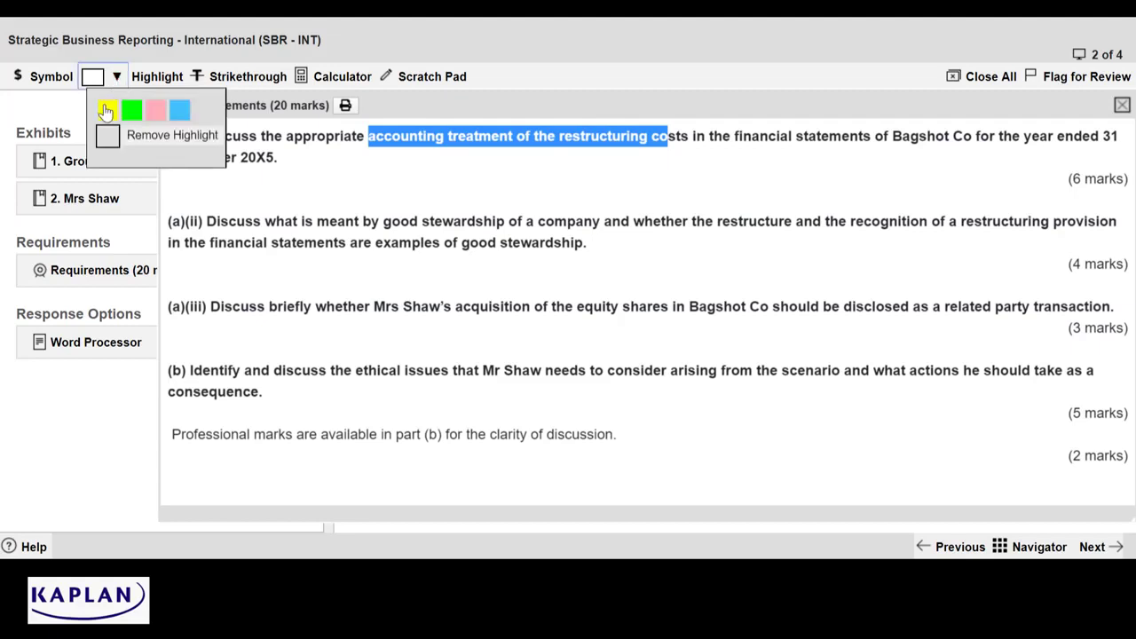
left_click(107, 110)
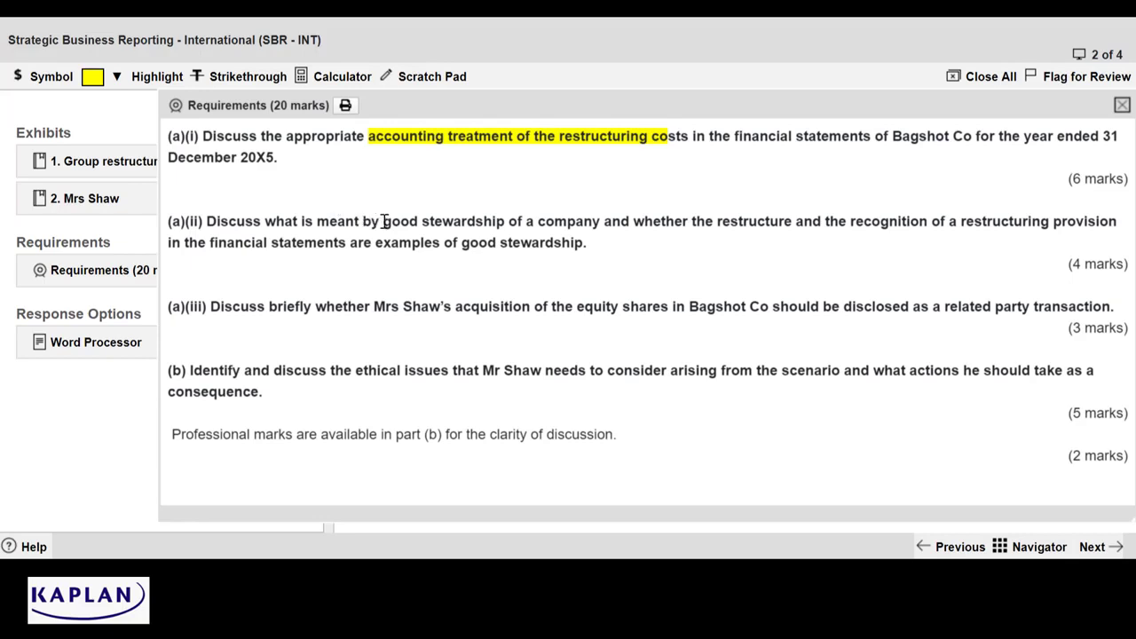
Highlight "good stewardship" in requirement (a)(ii) and "related party transaction." in requirement (a)(iii) in yellow
left_click_drag(382, 221, 508, 221)
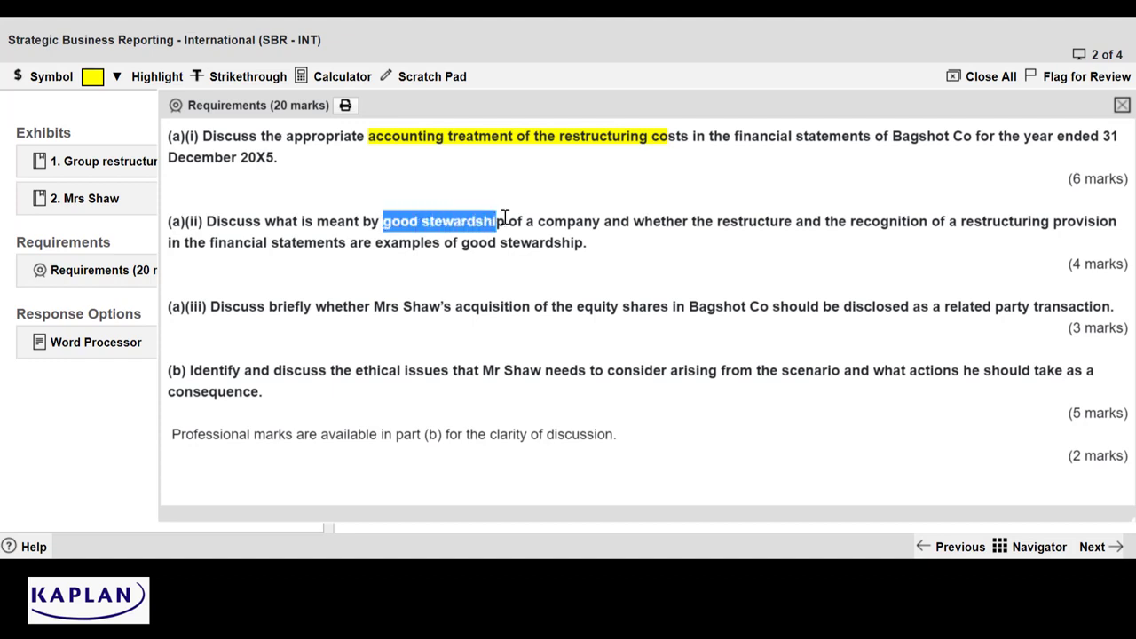
left_click(92, 80)
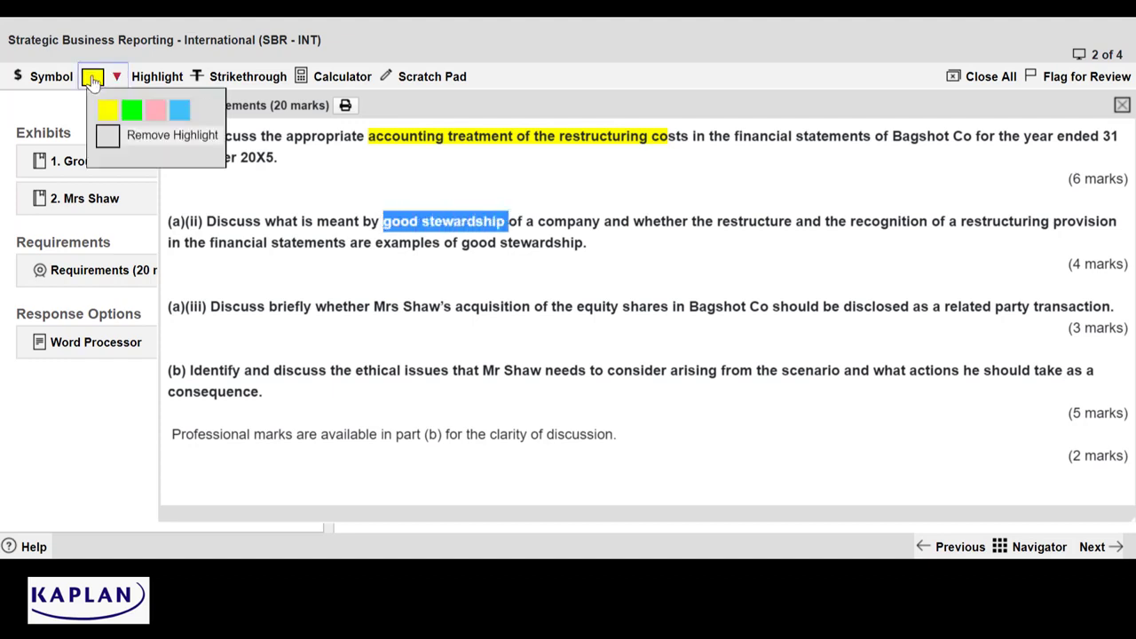
left_click(107, 117)
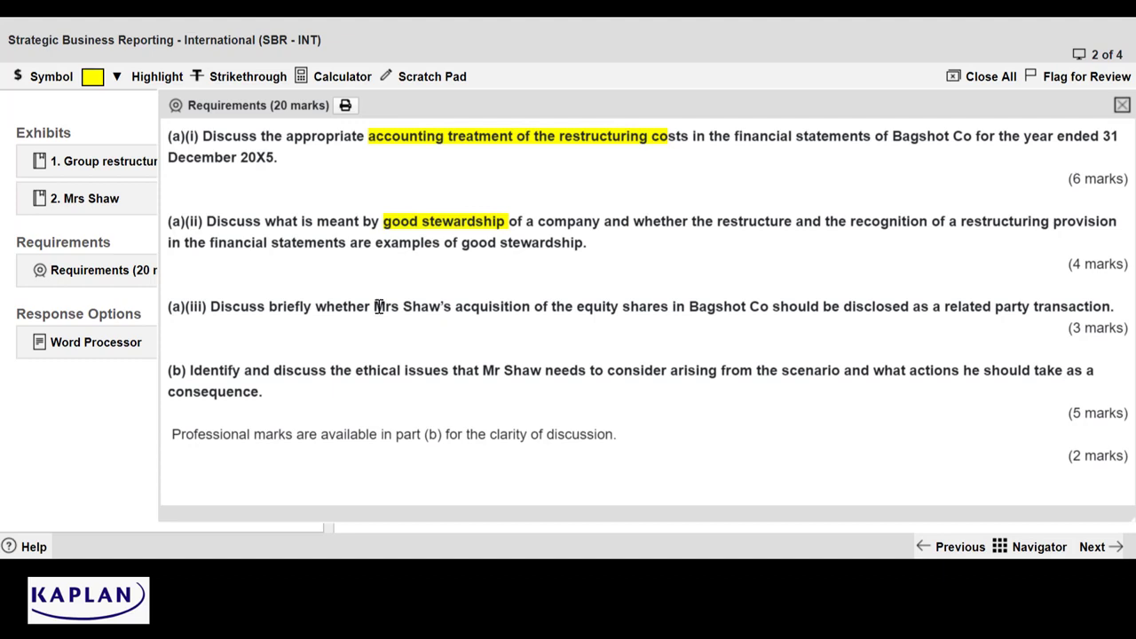
left_click_drag(944, 306, 1118, 312)
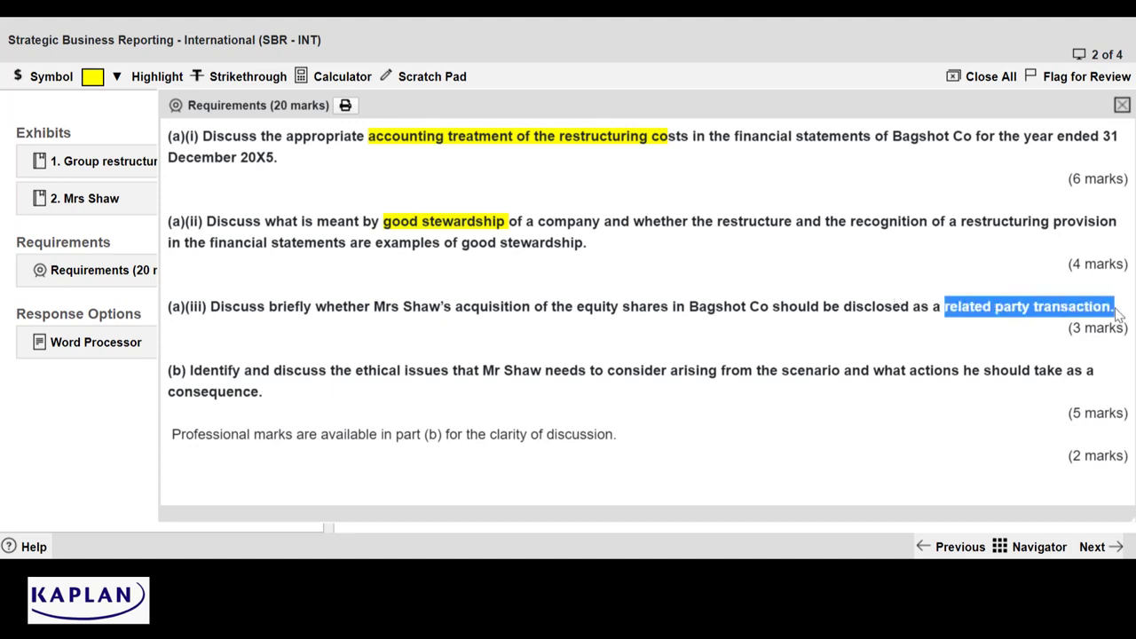
left_click(94, 78)
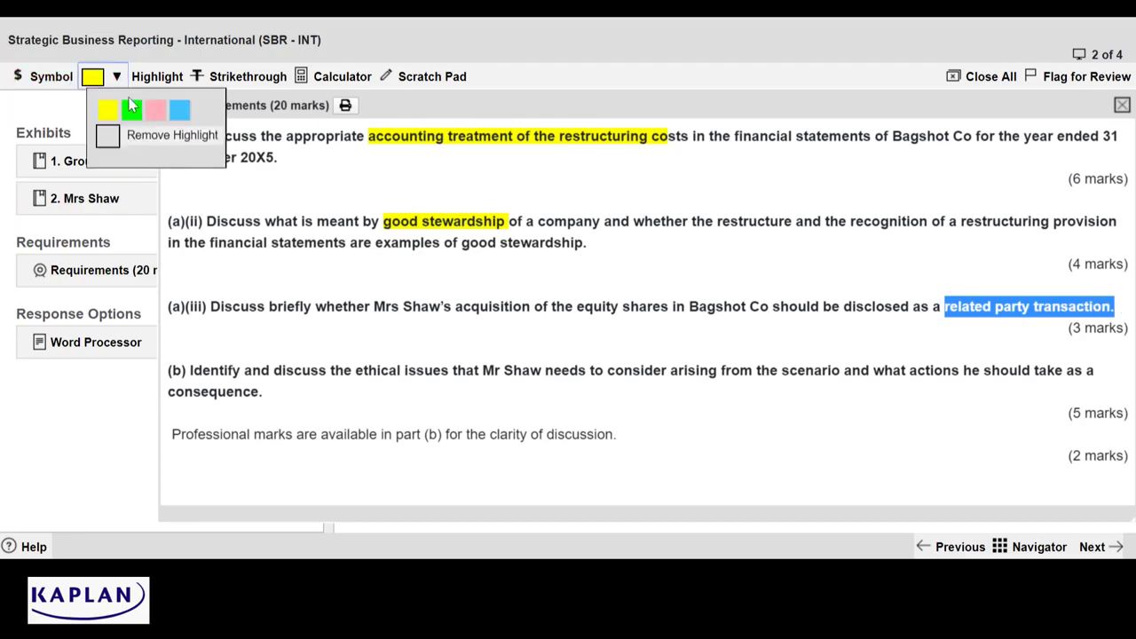
left_click(108, 110)
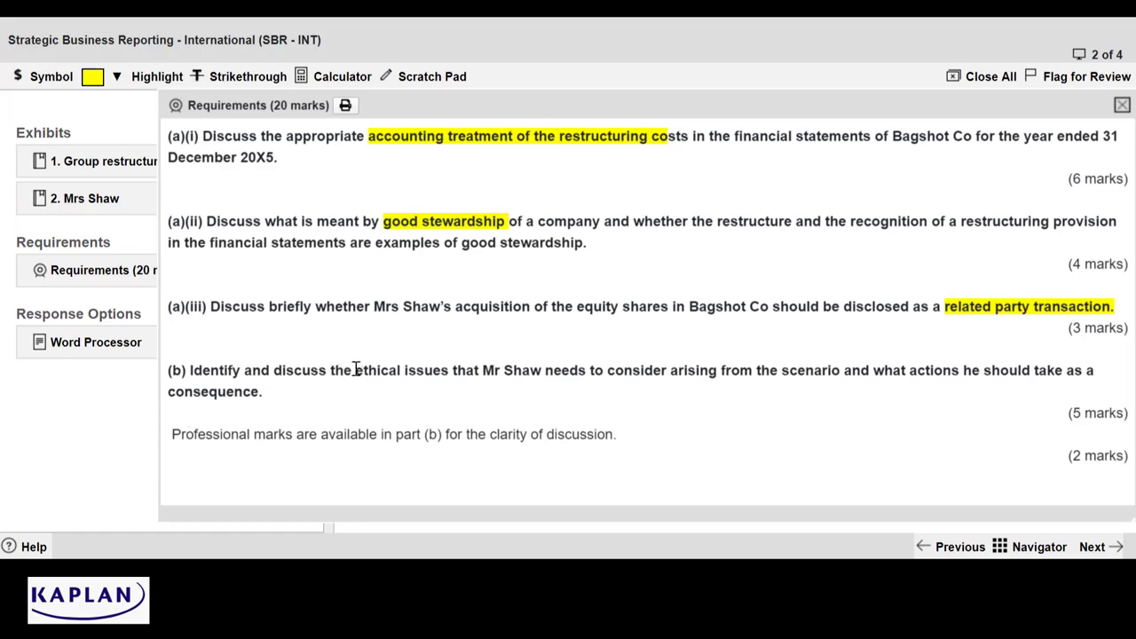
Highlight "ethical issues" and the words around "actions he" in requirement (b) in yellow
left_click_drag(355, 370, 452, 373)
left_click(99, 80)
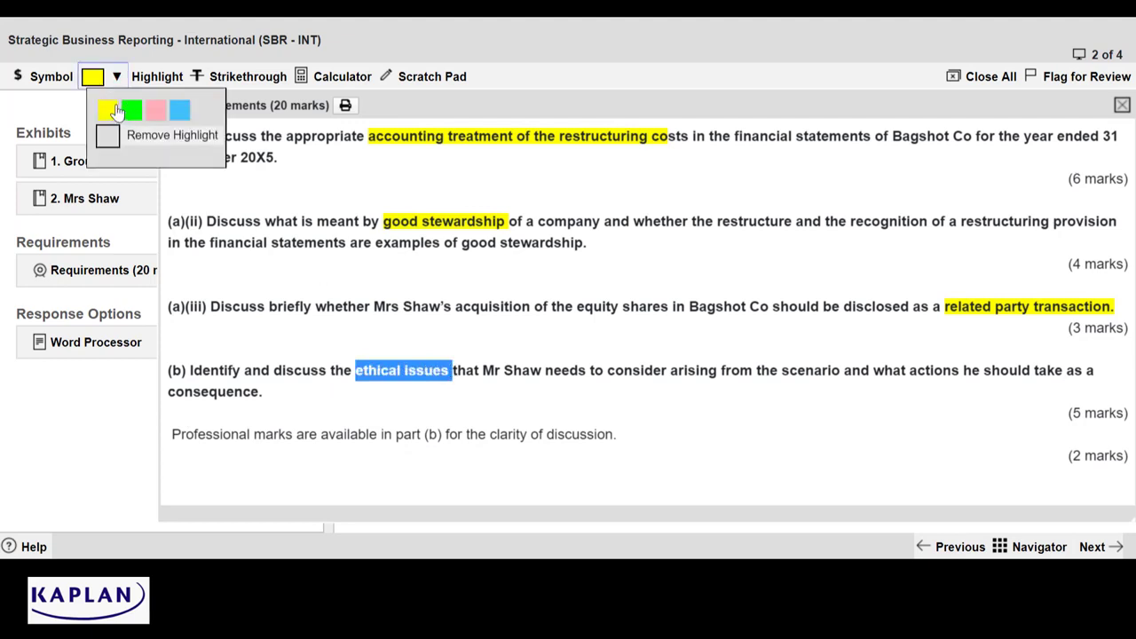
left_click(112, 110)
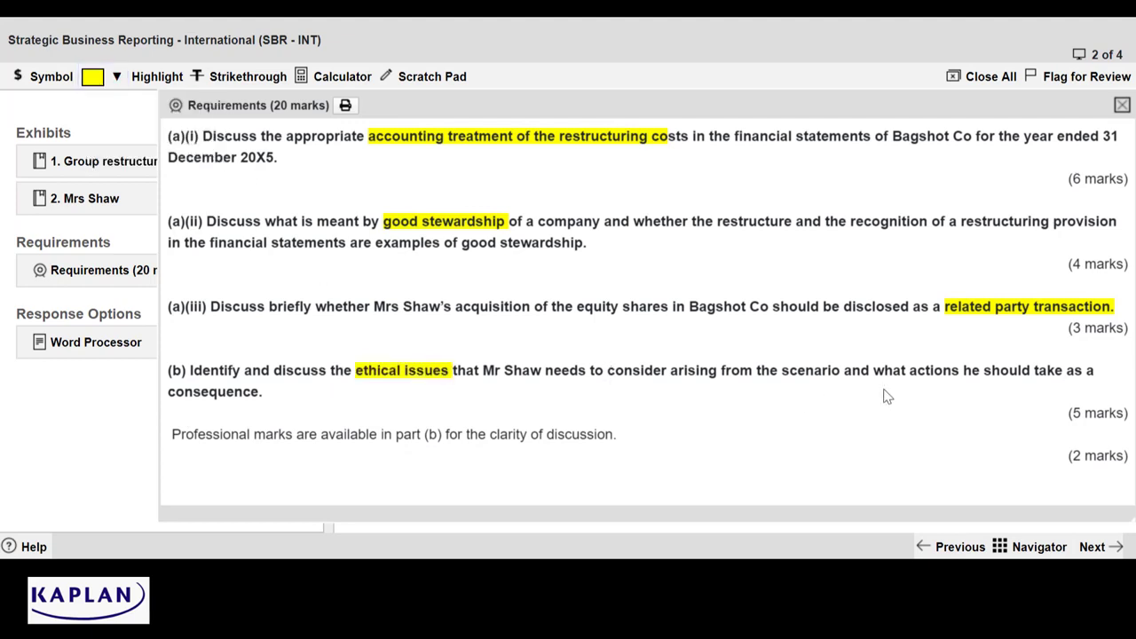
left_click_drag(893, 371, 983, 371)
left_click(98, 82)
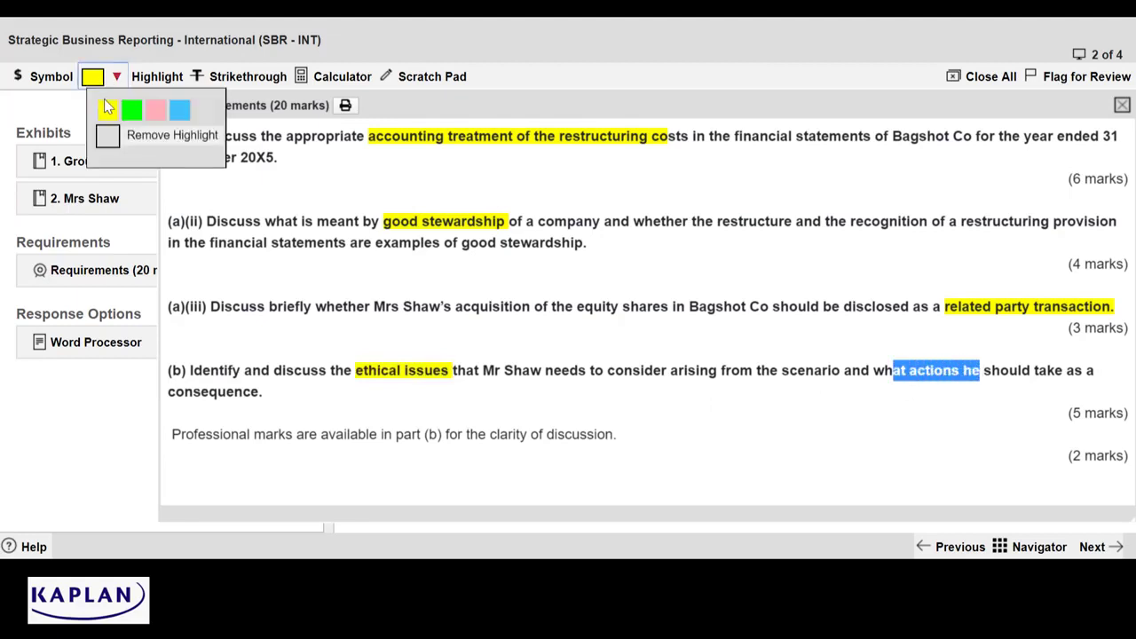
left_click(108, 109)
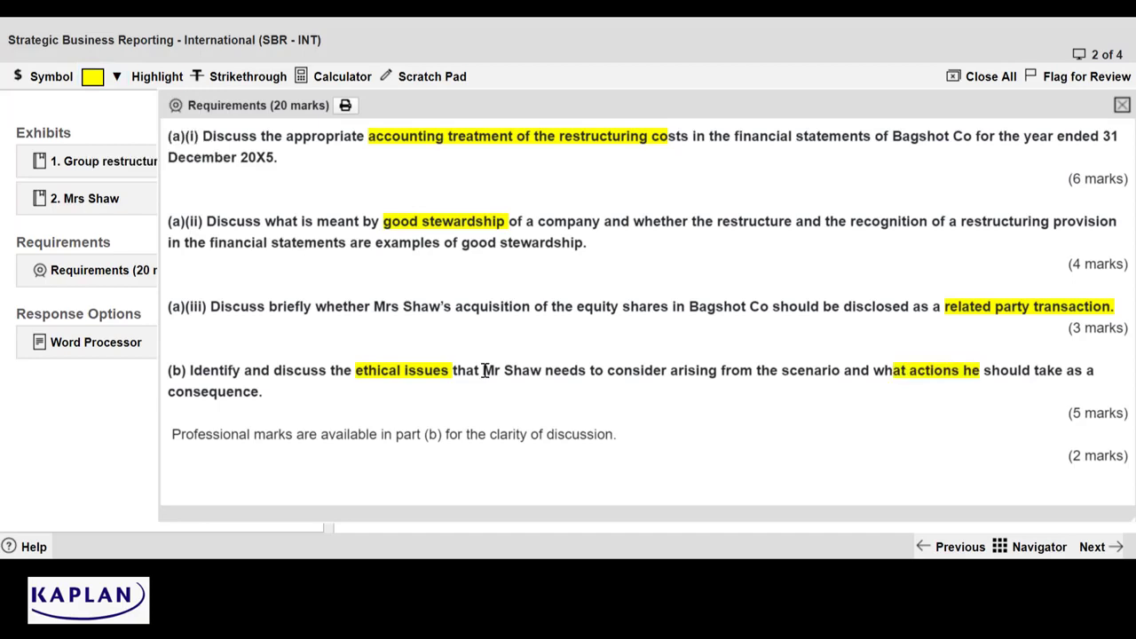
Highlight the head accountant's name in requirement (b) in green
left_click_drag(484, 370, 543, 371)
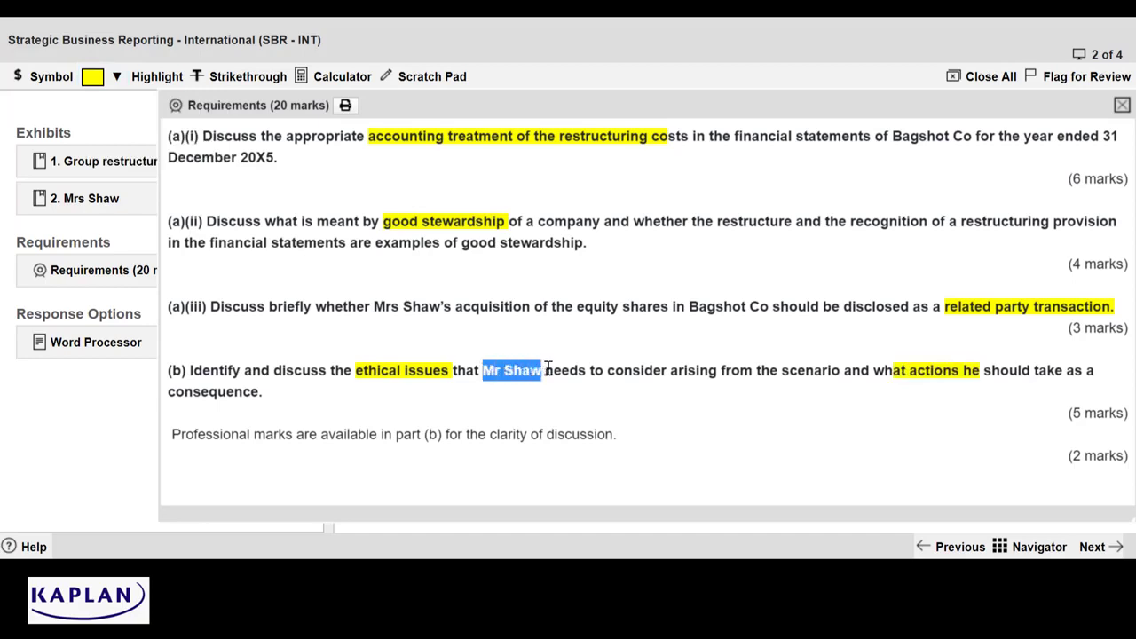
left_click(118, 78)
left_click(131, 110)
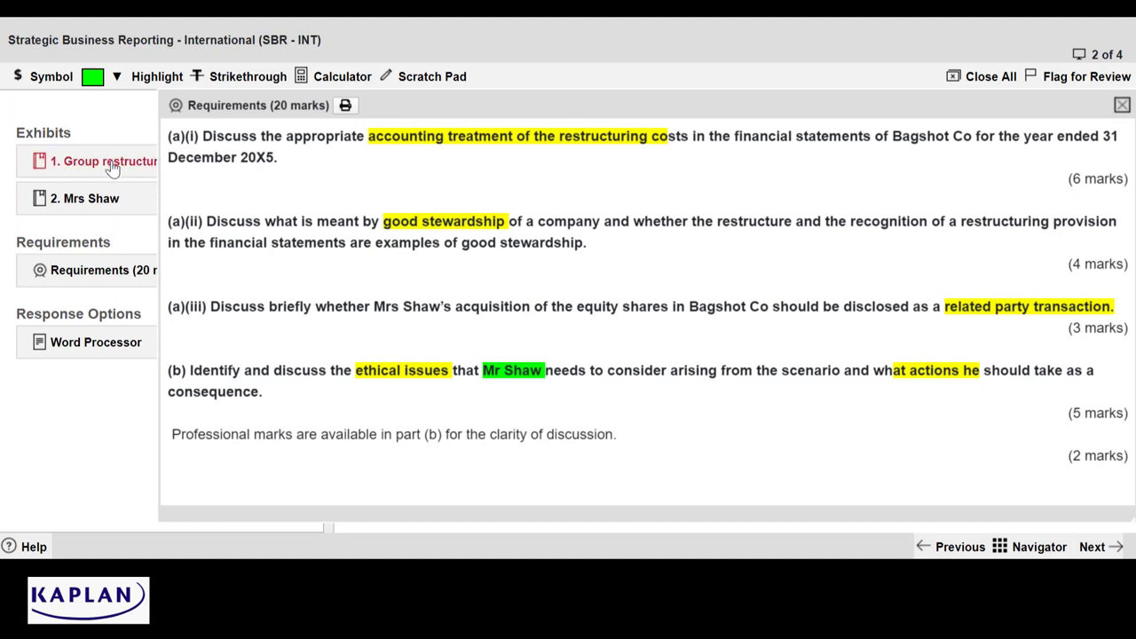
Read the Group restructure exhibit and the exhibit about the head accountant's wife, closing each after reading
left_click(112, 169)
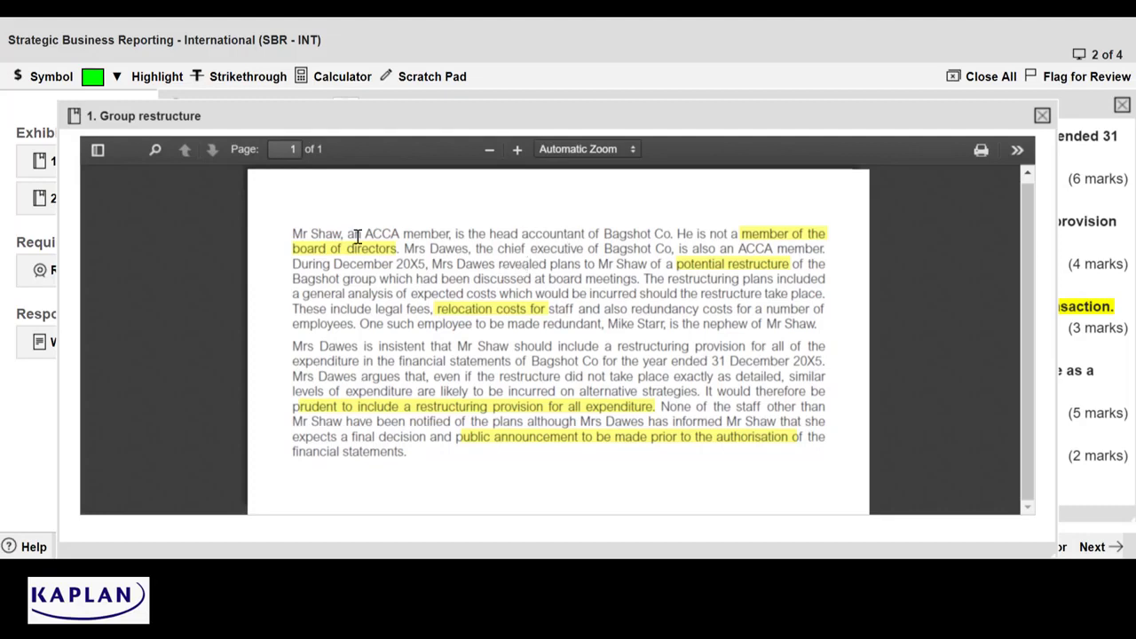
left_click(1042, 118)
left_click(74, 204)
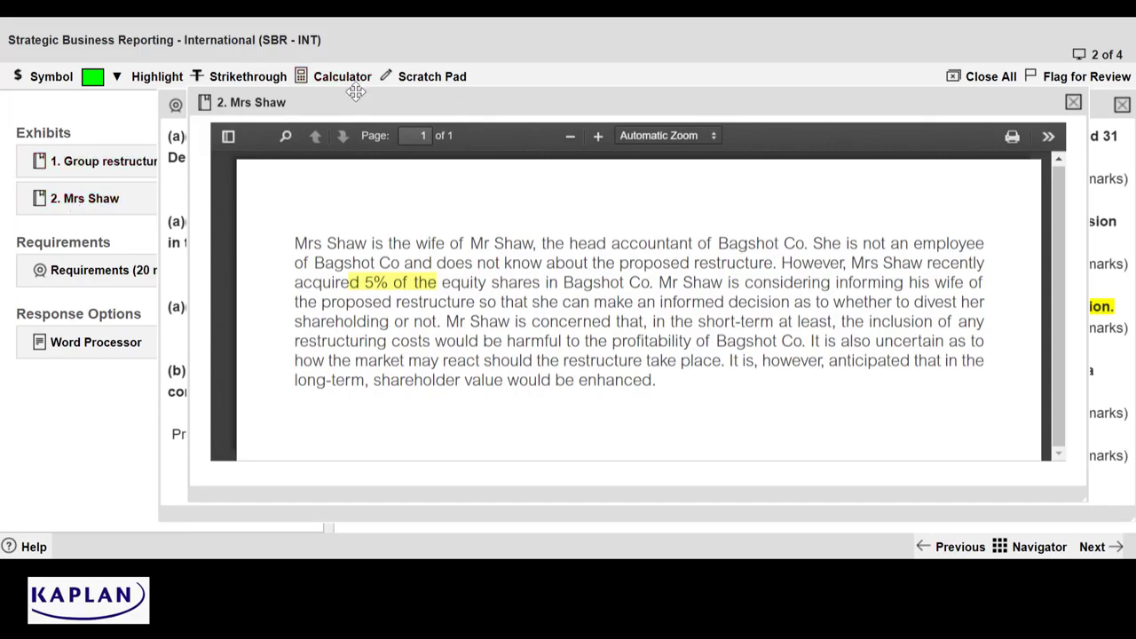
left_click_drag(355, 98, 320, 106)
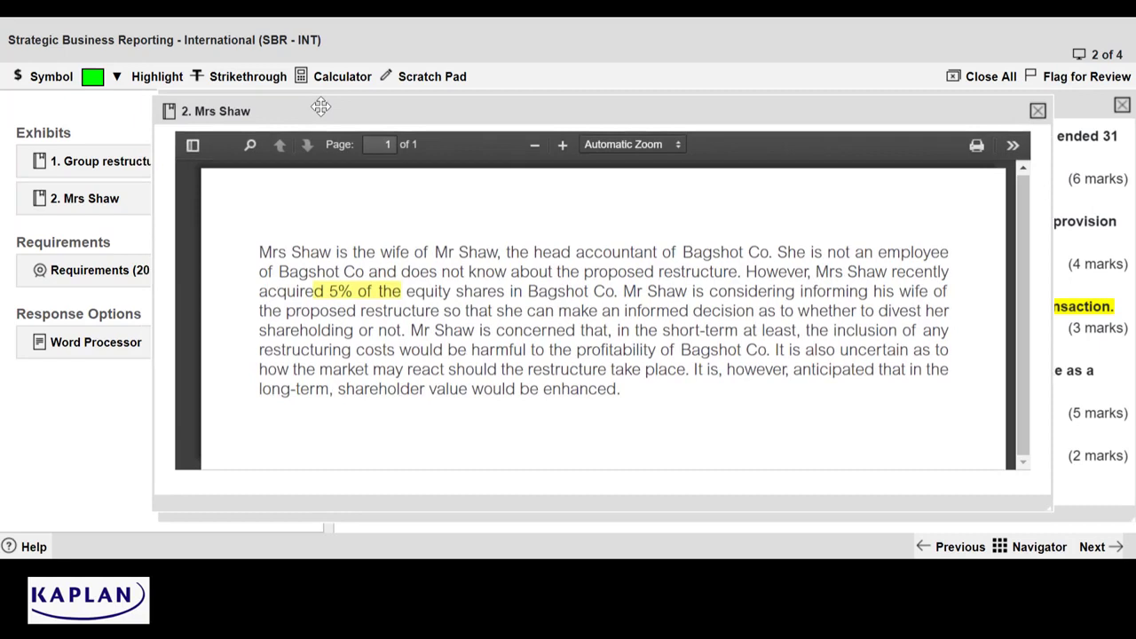
left_click(1038, 111)
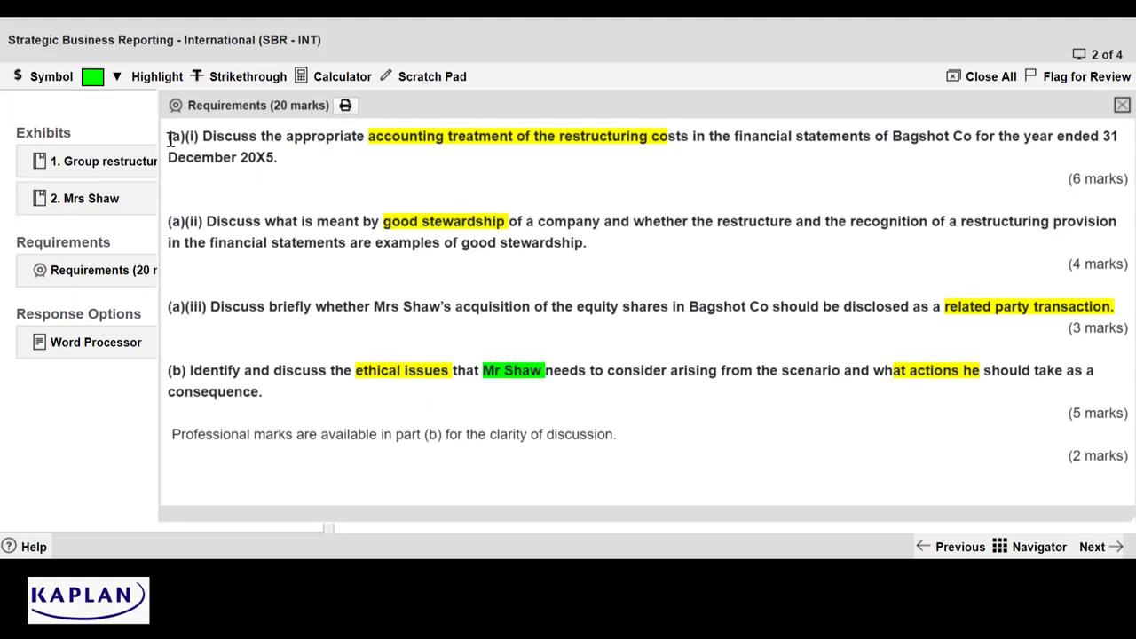
Copy the full text of the requirements and paste it into the Word Processor response
left_click_drag(170, 140, 1135, 479)
key("ctrl+c")
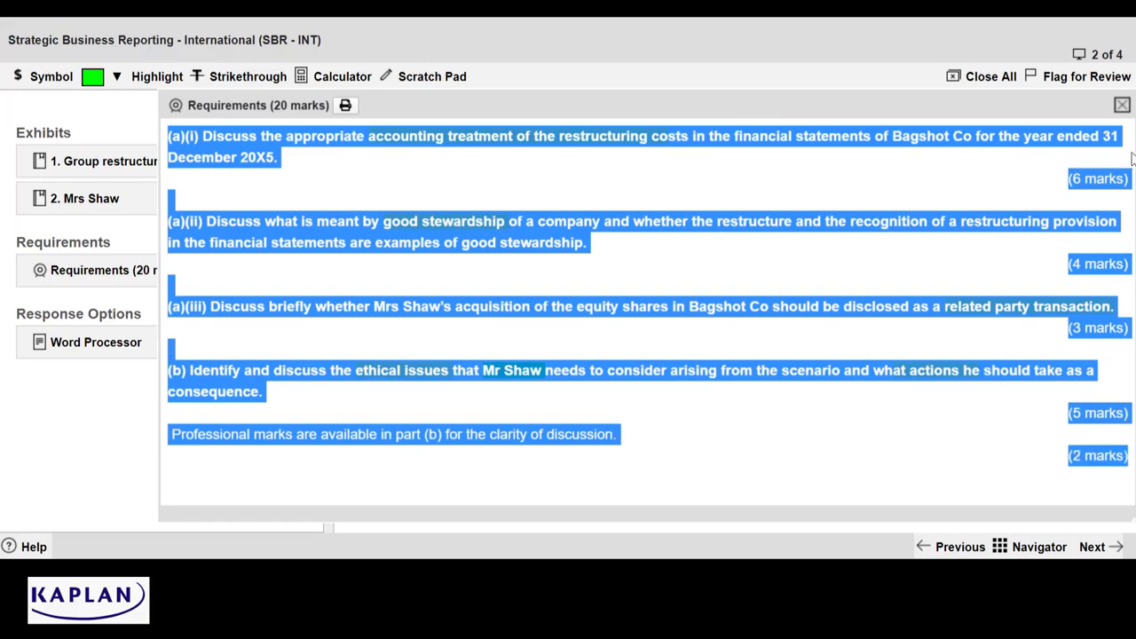
left_click(1122, 106)
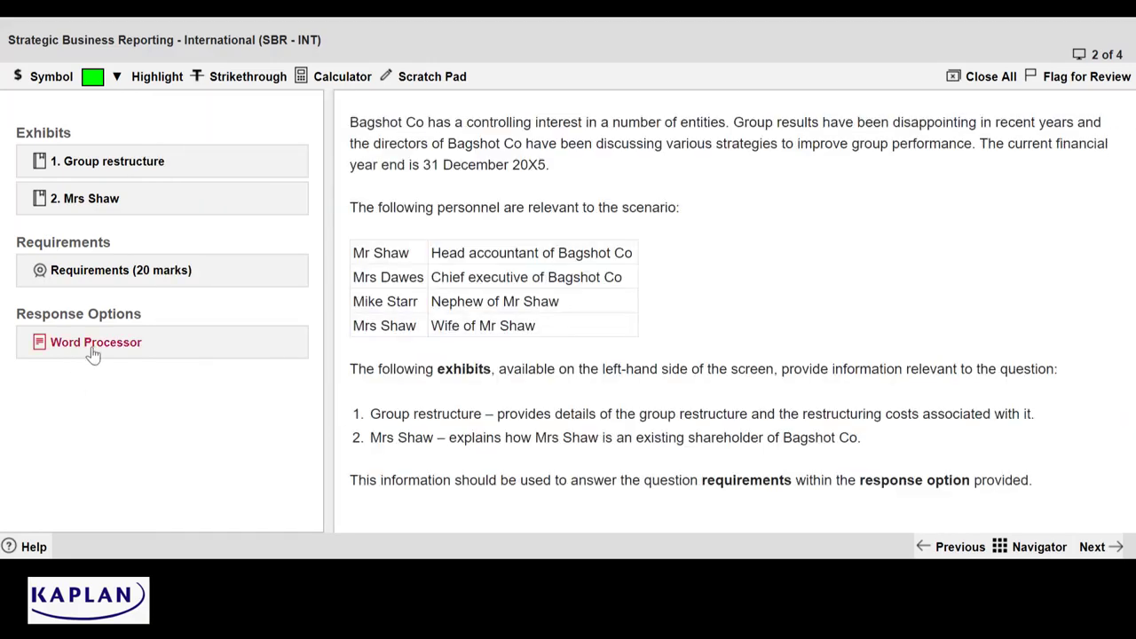
left_click(98, 344)
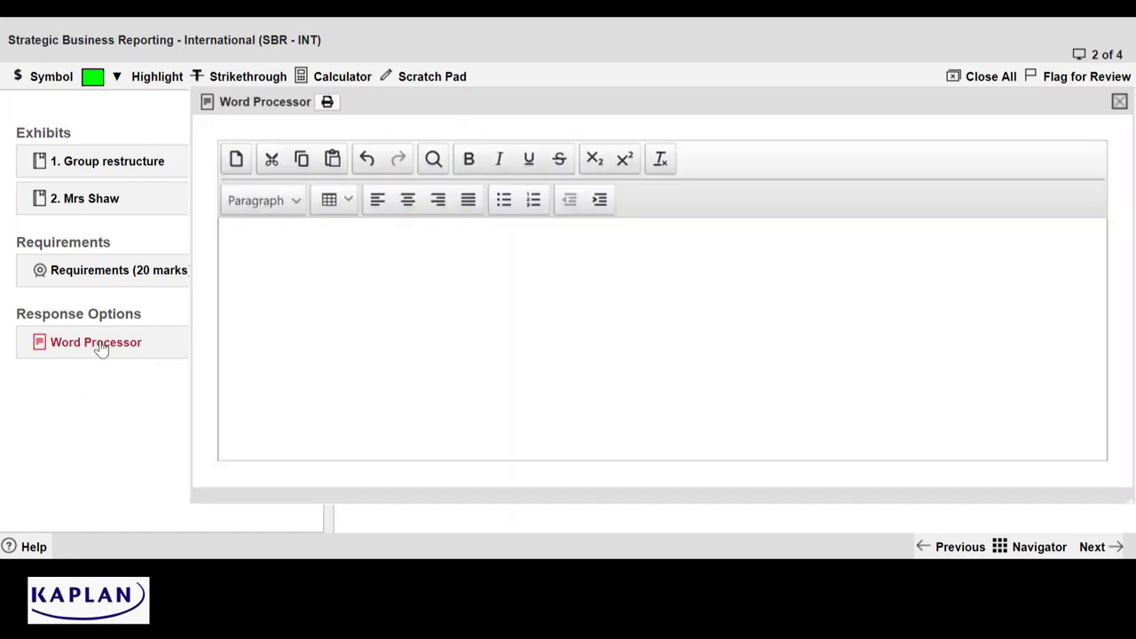
left_click(265, 245)
key("ctrl+v")
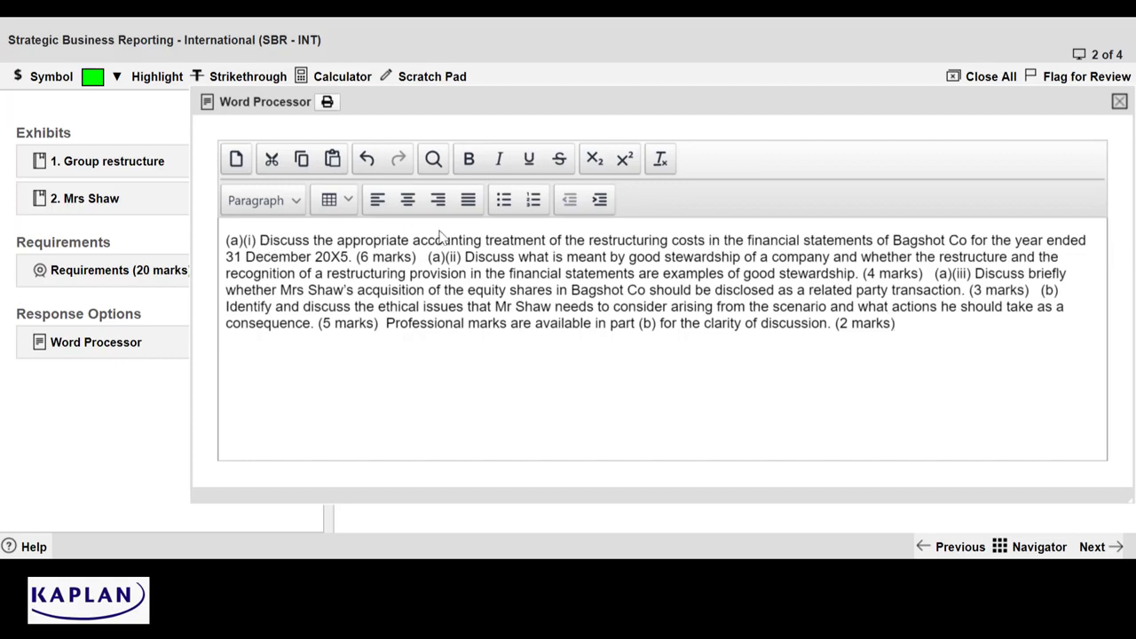
Move requirement (a)(ii) onto its own line, leaving several blank lines below (a)(i) for the answer
left_click(425, 259)
key("Return")
key("Return")
key("Return")
key("Return")
key("Return")
key("Return")
key("Return")
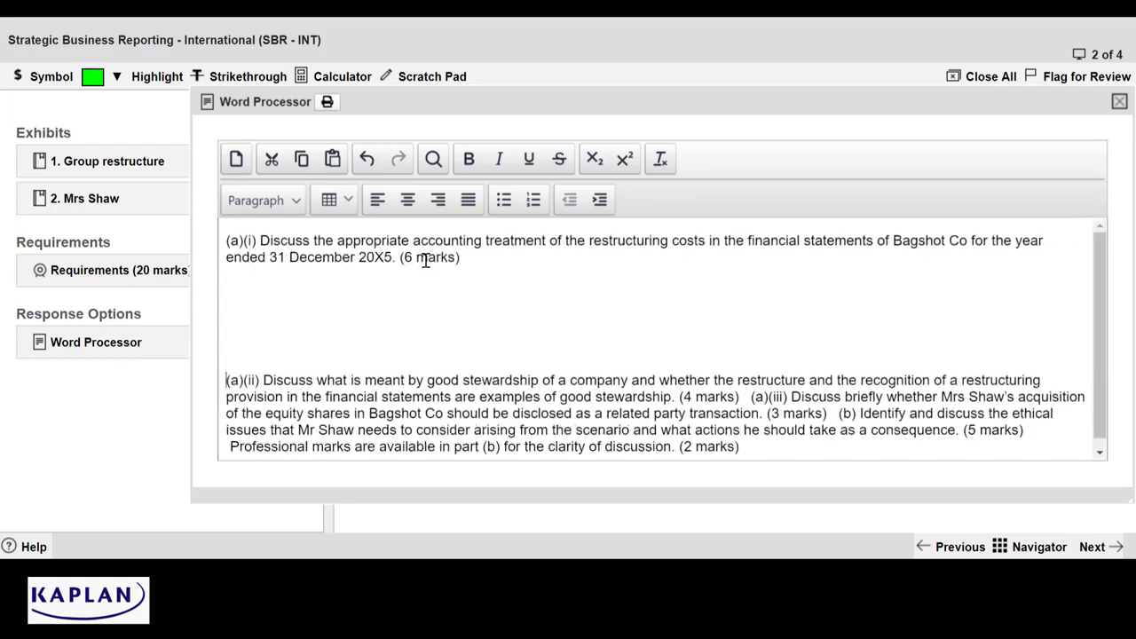
Split requirement (a)(iii) from (a)(ii), leaving several blank lines between them
left_click(753, 398)
key("Return")
key("Return")
key("Return")
key("Return")
key("Return")
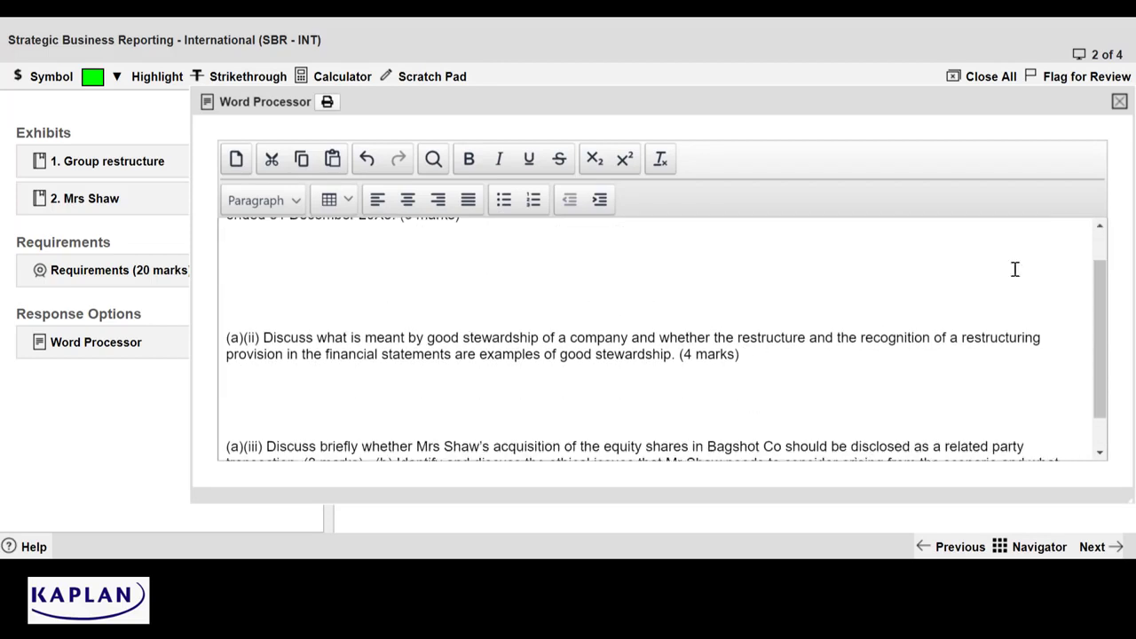
Add more blank lines below requirement (a)(i) and enter the headings "Application" and "Conclusion" there, spaced apart
left_click(1100, 226)
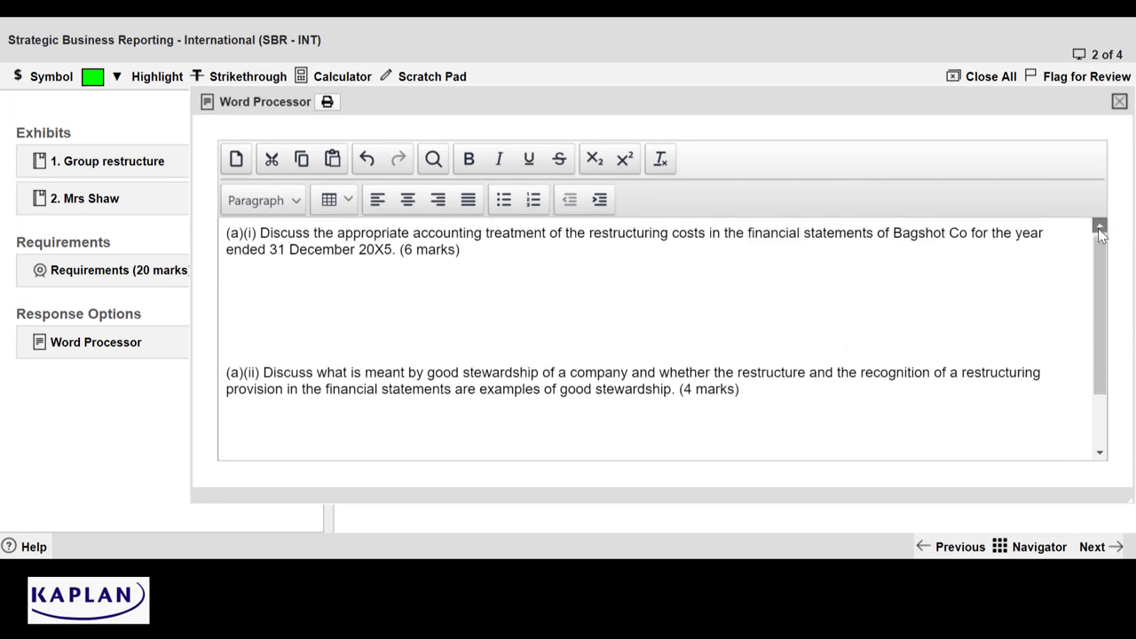
left_click(495, 259)
key("Return")
key("Return")
key("Return")
key("Return")
key("Return")
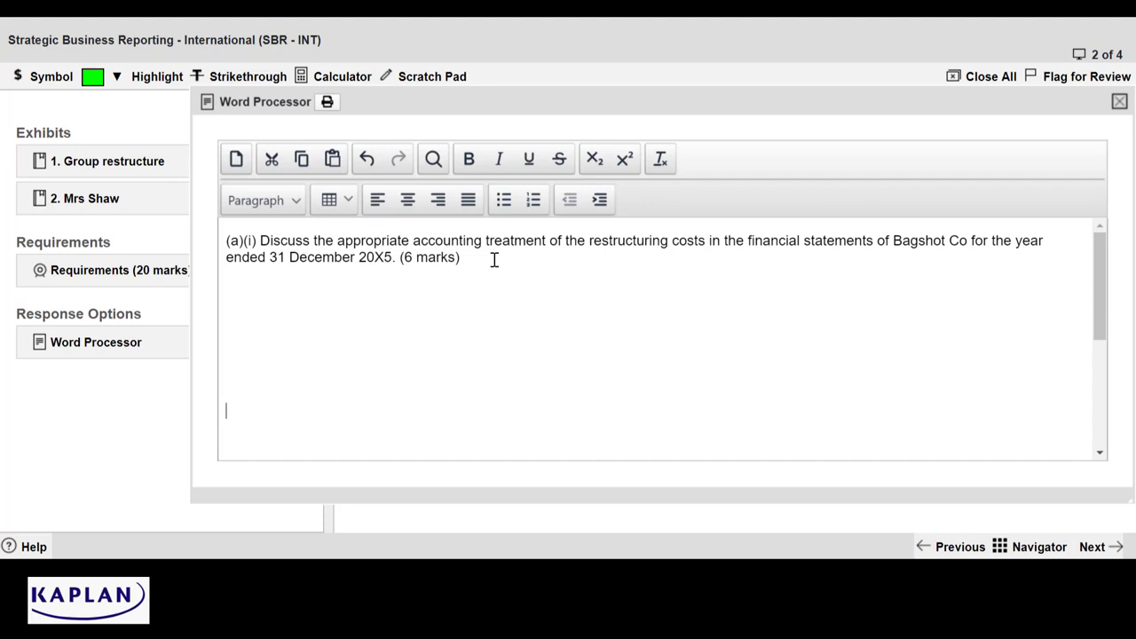
type("Application   Conclusion")
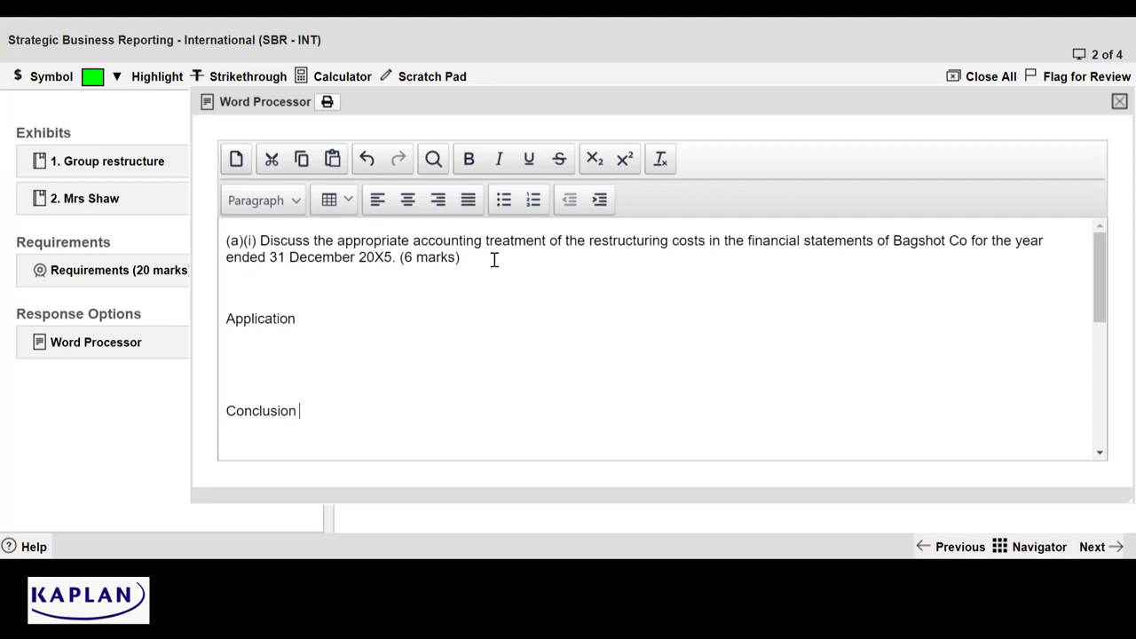
Under Application, write three paragraphs on the provision conditions, the lack of a constructive obligation and the unmet probability test, correcting the spelling of "conditions"
type("If Bagshot is to recognise a provision for the liability to restructure then all three consitions set out in the standard must be met. There is never a legal obligation to restructure; so to make a provision there has to be a constructive obligation. It is noted that no public announcement has yet been made. As such there is no past event to create the valid expecation and hence constuctive obligation. In addition there must be a probable outflow of economic benefits. But the restructure is decribed as being a \"potential\" restructure. The details have yet to be agreed. The probability test is not met.")
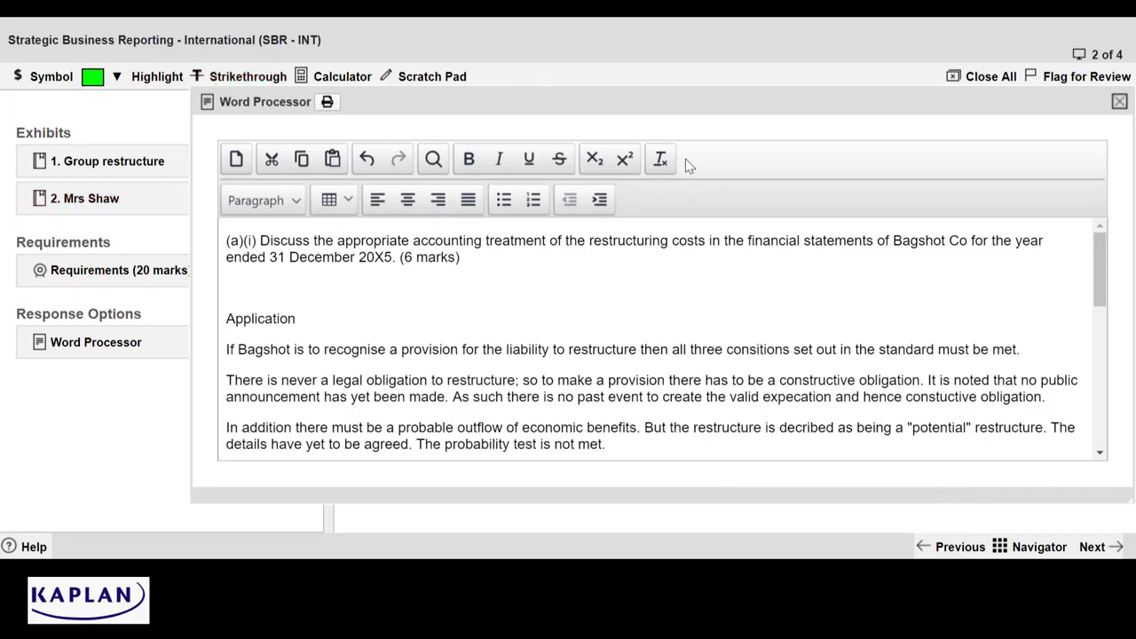
left_click(1101, 455)
left_click(1101, 455)
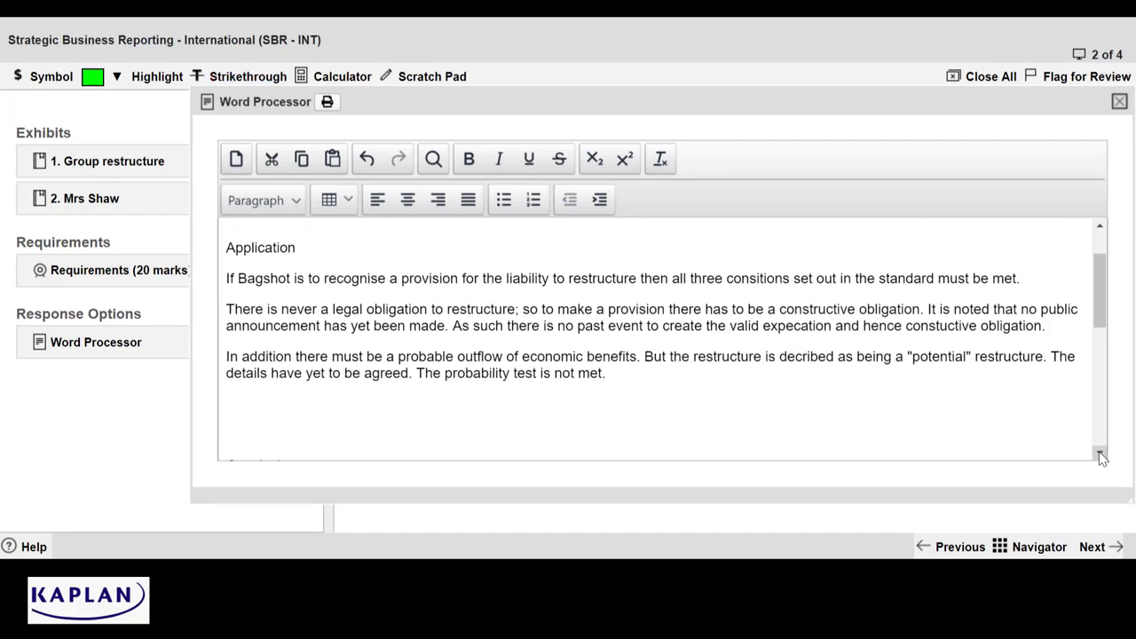
left_click(755, 280)
key("BackSpace")
type("d")
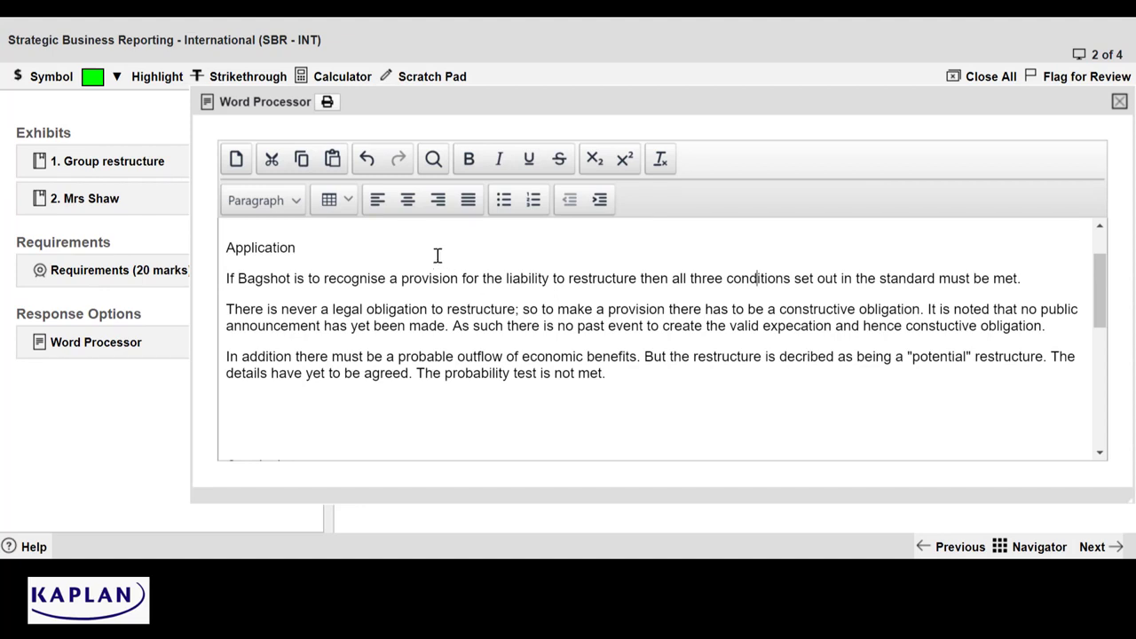
Make the Application heading bold
left_click_drag(227, 247, 299, 248)
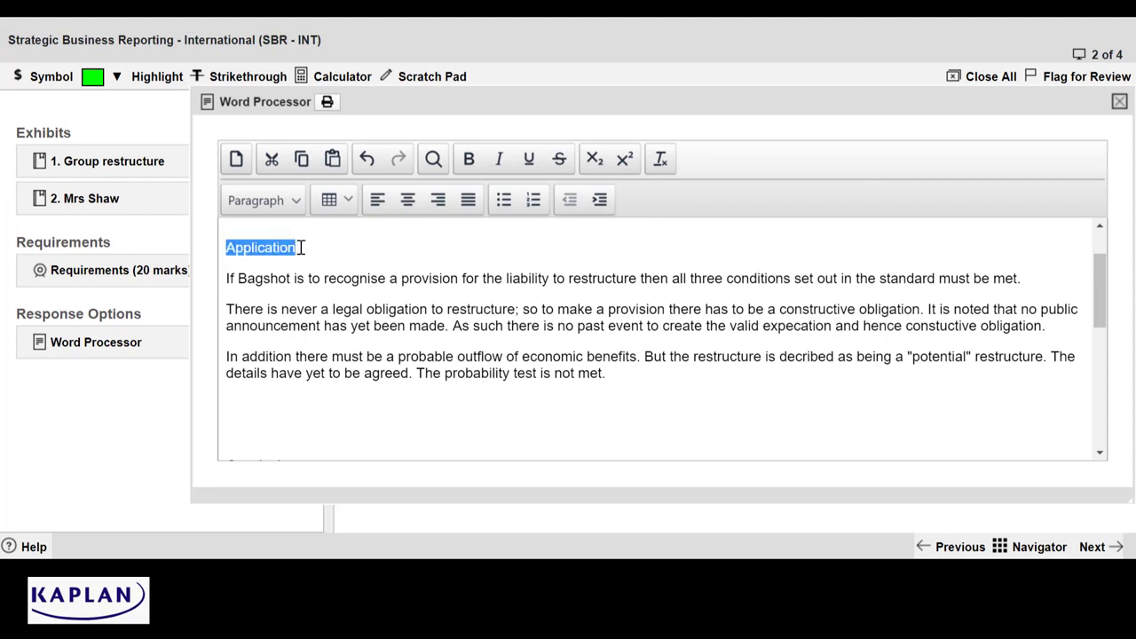
left_click(468, 160)
Remove the blank lines between the Application paragraphs and the Conclusion heading, and make that heading bold
left_click(253, 400)
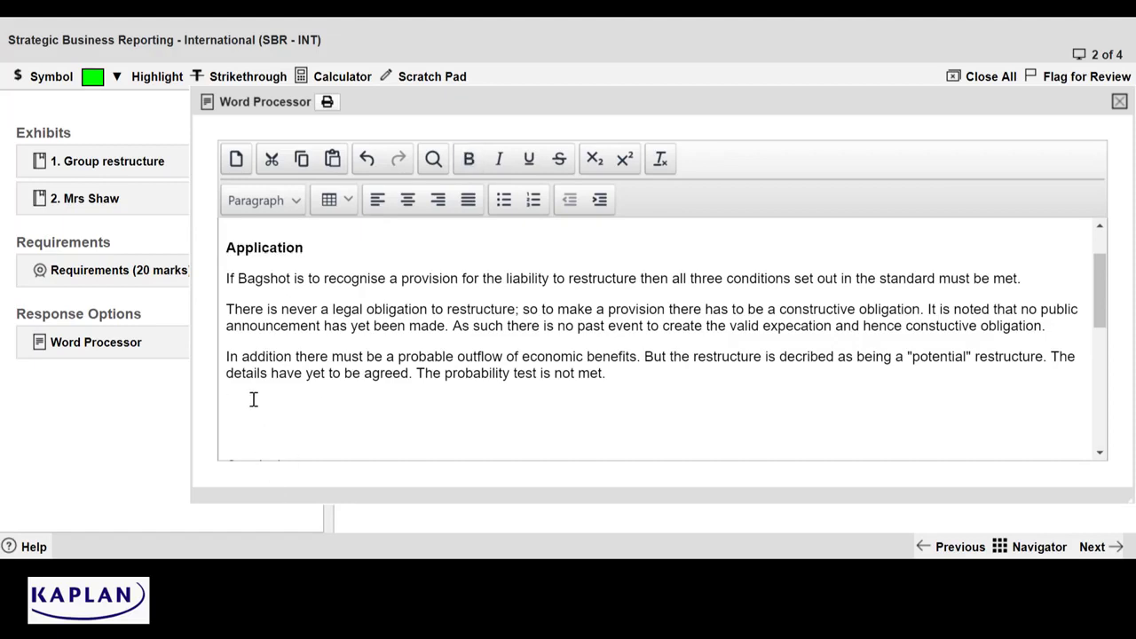
key("Delete")
key("Delete")
left_click_drag(226, 402, 305, 403)
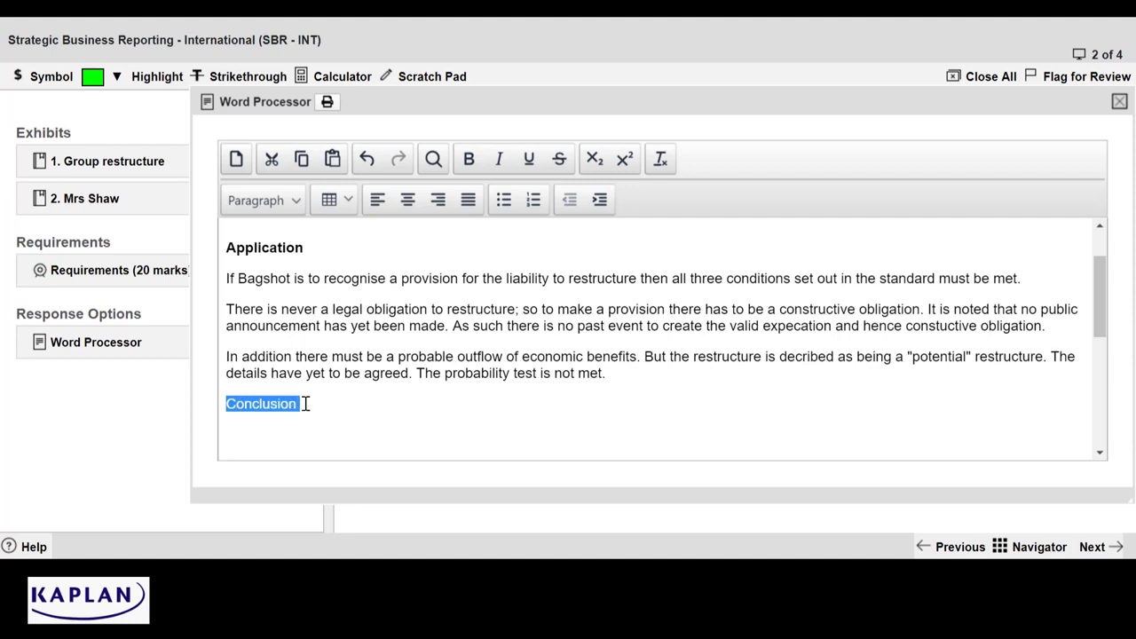
left_click(467, 159)
Under Conclusion, write three paragraphs: no provision currently possible, a post-year-end announcement as a non-adjusting event, and no provision for relocation costs
left_click(351, 415)
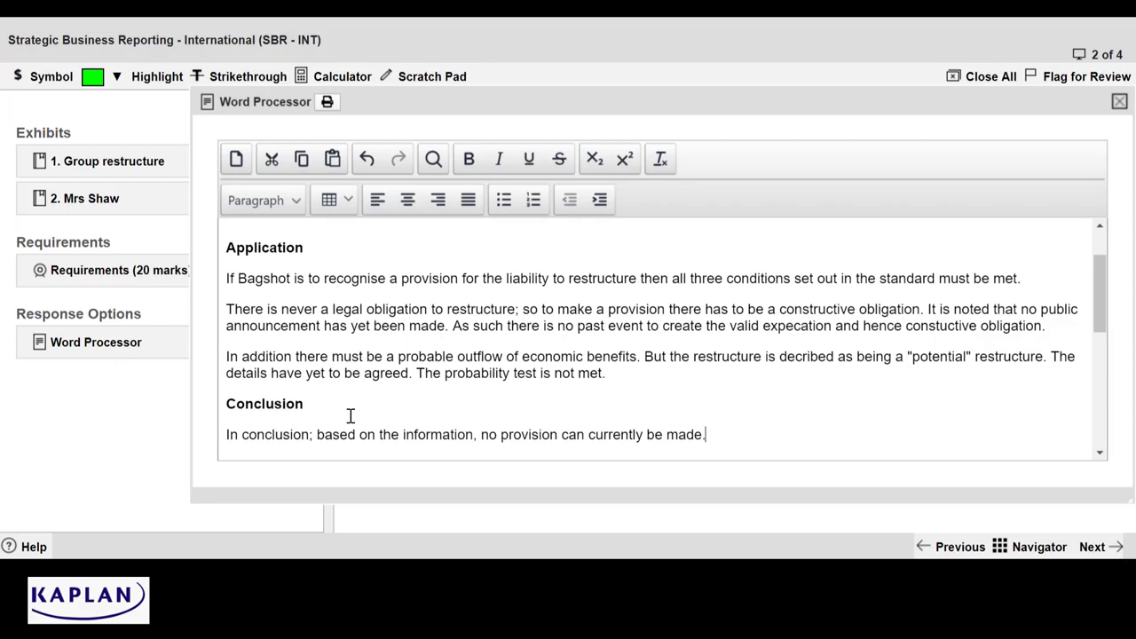
type("IF detailed plans were made AND announced prior to the reporting period then a provision could be made. Any announcment after the reporting date, but before the accounts are approved is a non-adjusting event. In any event no provision can be made for the relcoation costs as these relating to continuing activities.")
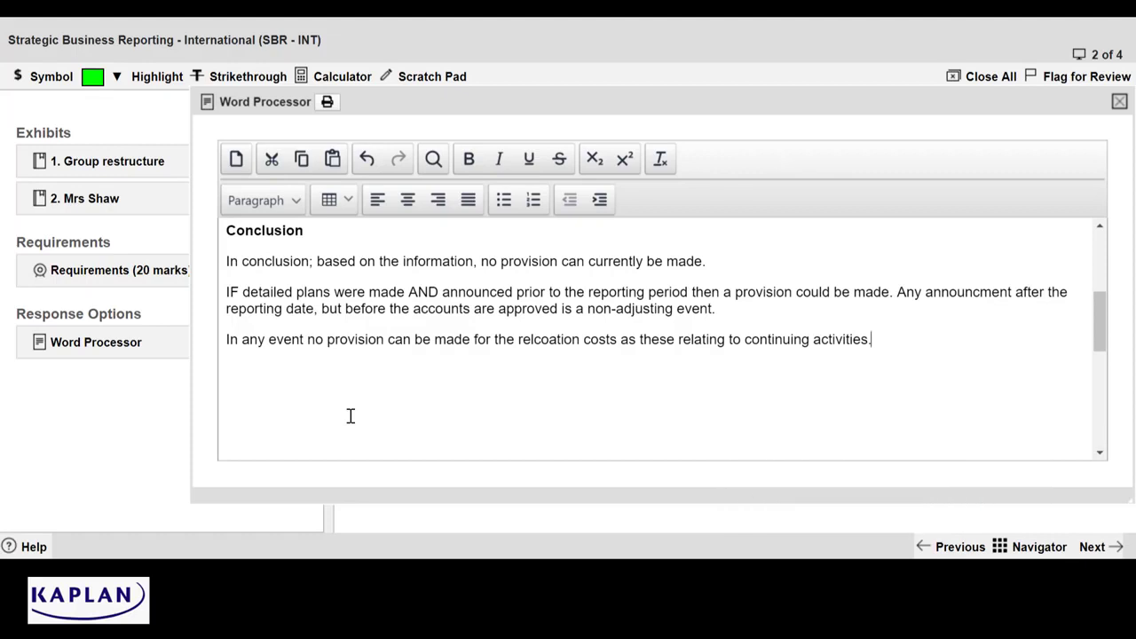
Add about ten blank lines below the conclusion paragraphs and make the requirement (a)(ii) text bold
key("Return")
key("Return")
key("Return")
key("Return")
key("Return")
key("Return")
key("Return")
key("Return")
key("Return")
key("Return")
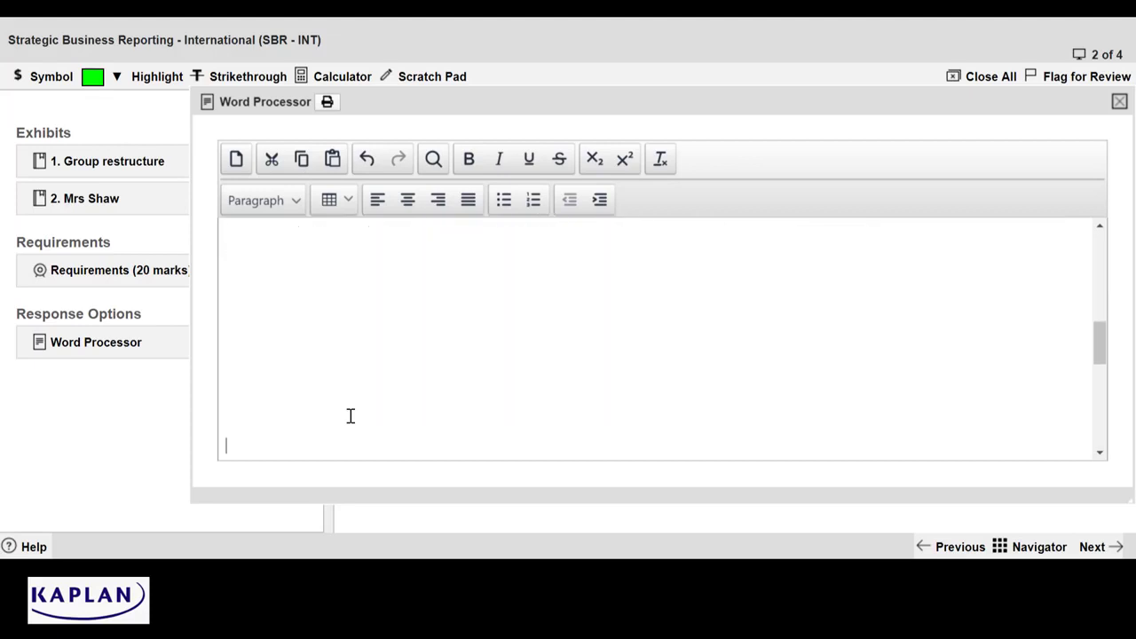
key("Return")
type("(a)(ii) Discuss what is meant by good stewardship of a company and whether the restructure and the recognition of a restructuring provision in the financial statements are examples of good stewardship. (4 marks)")
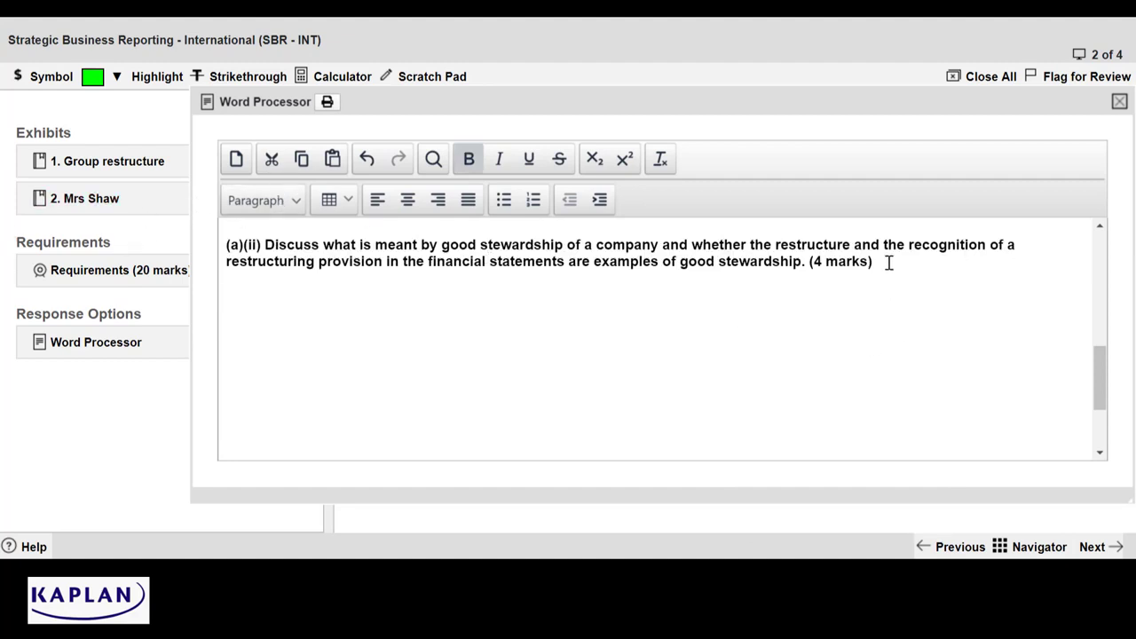
Under requirement (a)(ii), enter spaced bold headings for "Good stewardship", the restructure and "Recognition"
key("Return")
key("Return")
type("Good stew")
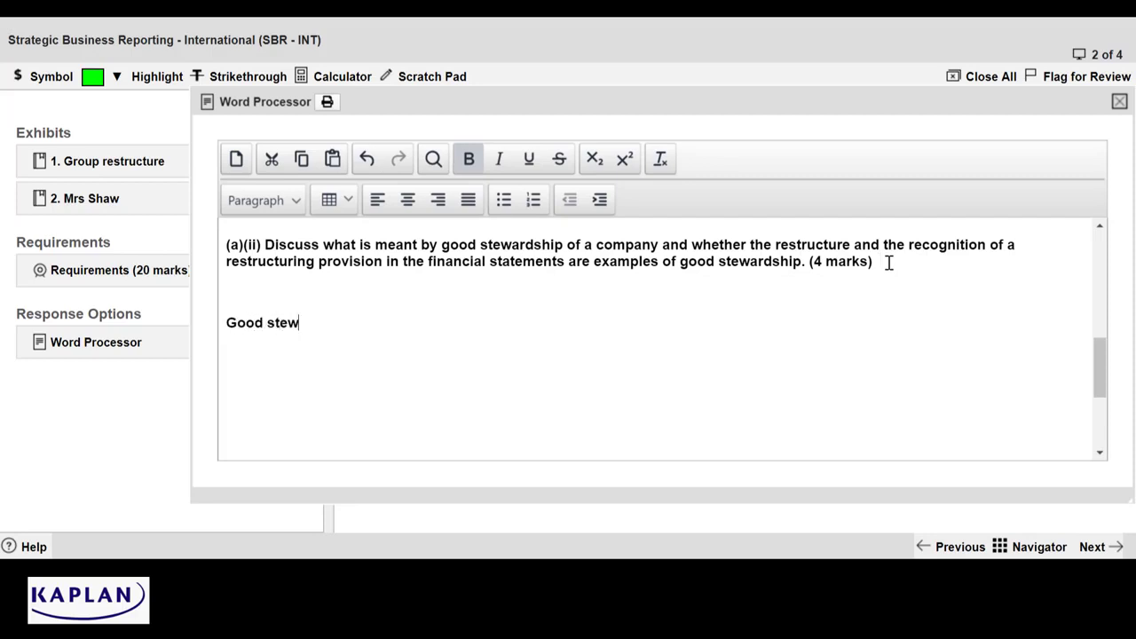
type("ardship")
key("Return")
key("Return")
type("Restu")
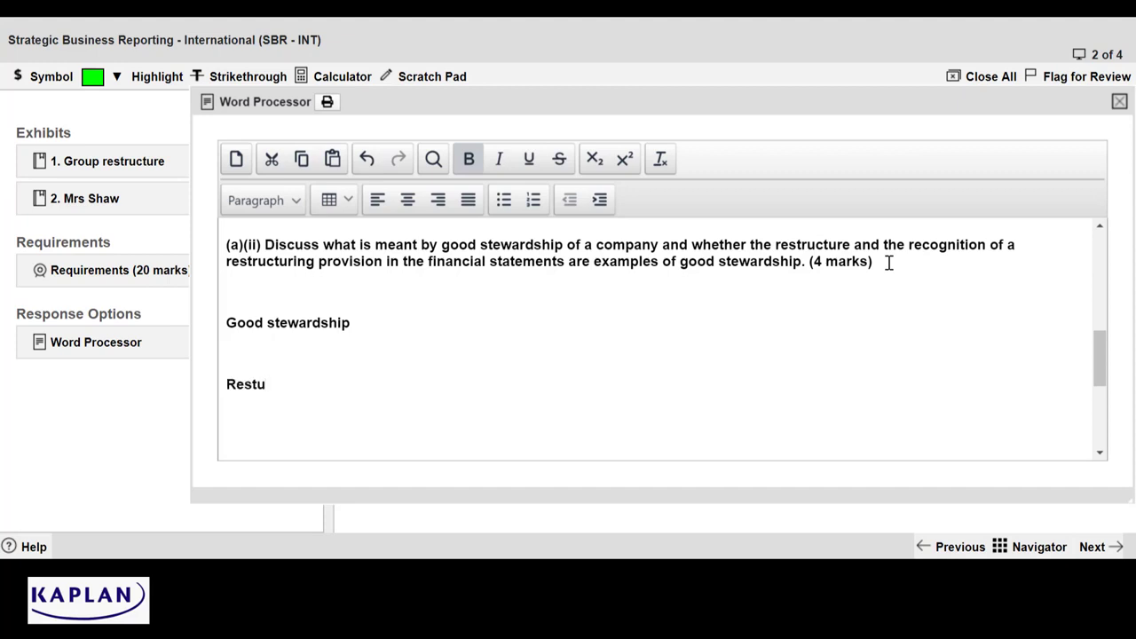
key("Return")
key("Return")
type("Recognition")
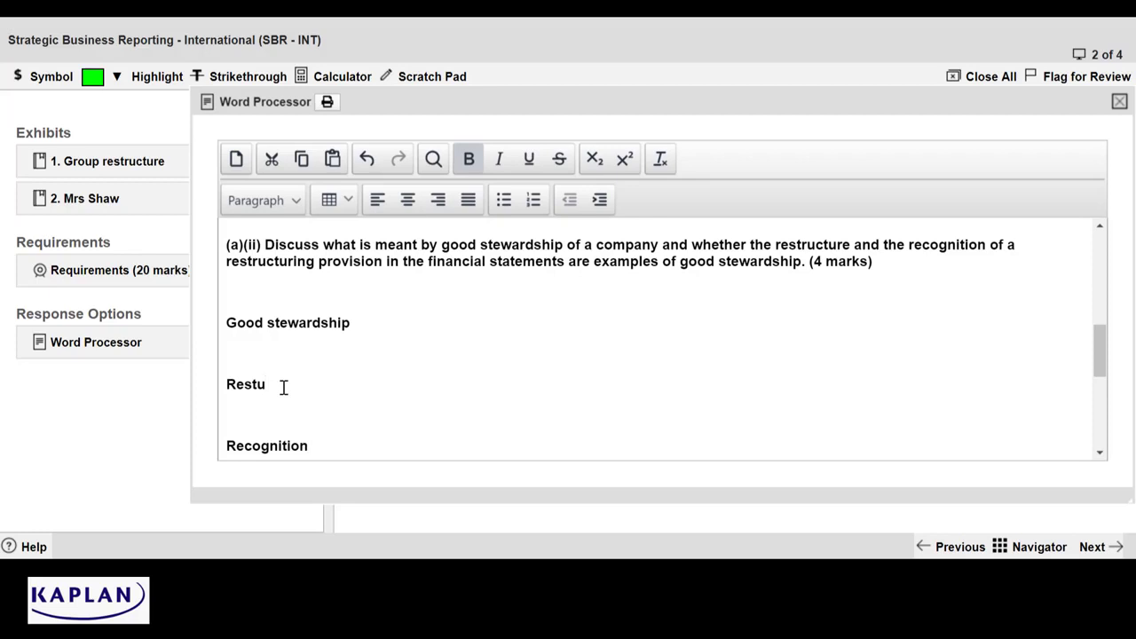
key("BackSpace")
type("ructu")
type("re")
Under the Good stewardship heading, add the note "accountability directors / shareholders"
scroll(387, 266, "down", 1)
left_click(387, 252)
key("Return")
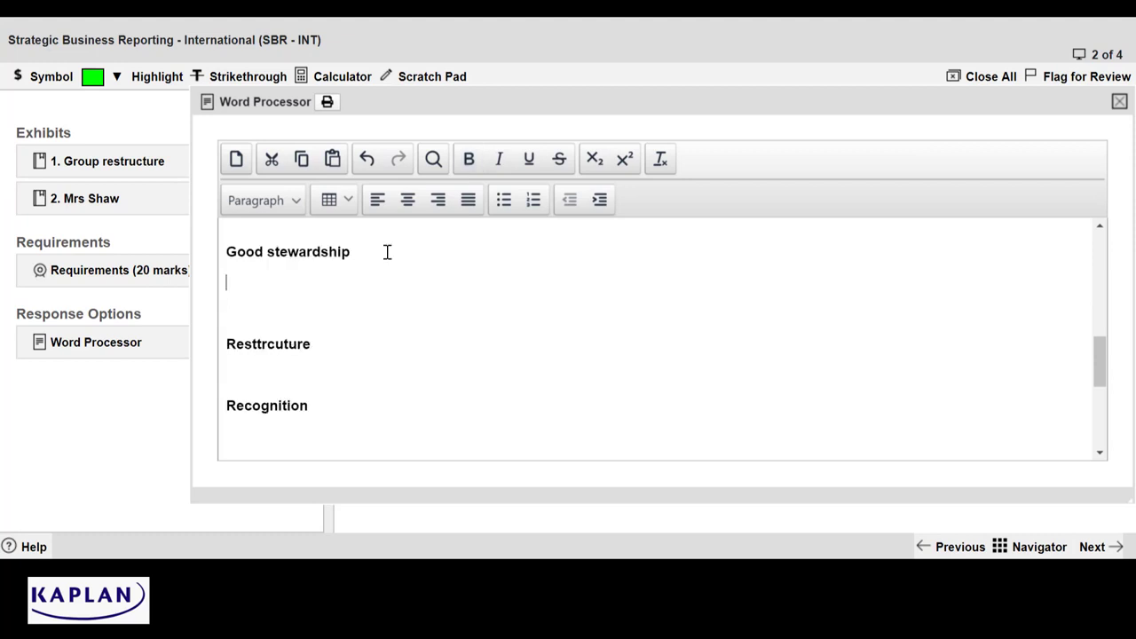
type("accountability directors / shareholders")
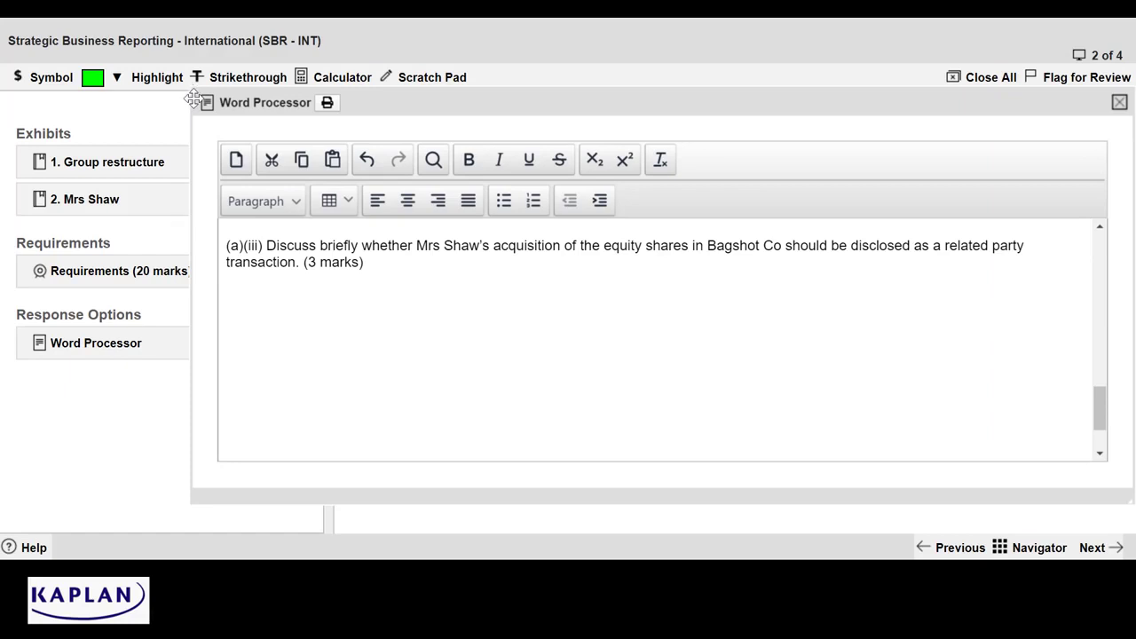
Enlarge the word processor window and outline (a)(iii) with "Define - key management / close family members........ control / significant influence", "Apply" and "Conclude"
left_click_drag(193, 97, 107, 97)
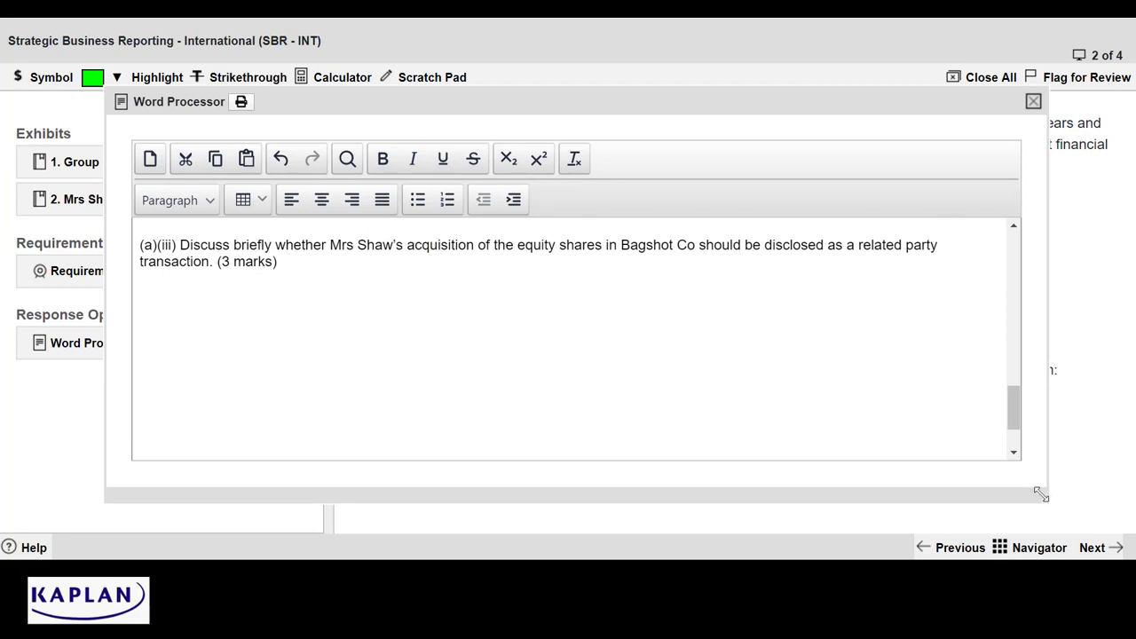
left_click_drag(1042, 497, 1098, 541)
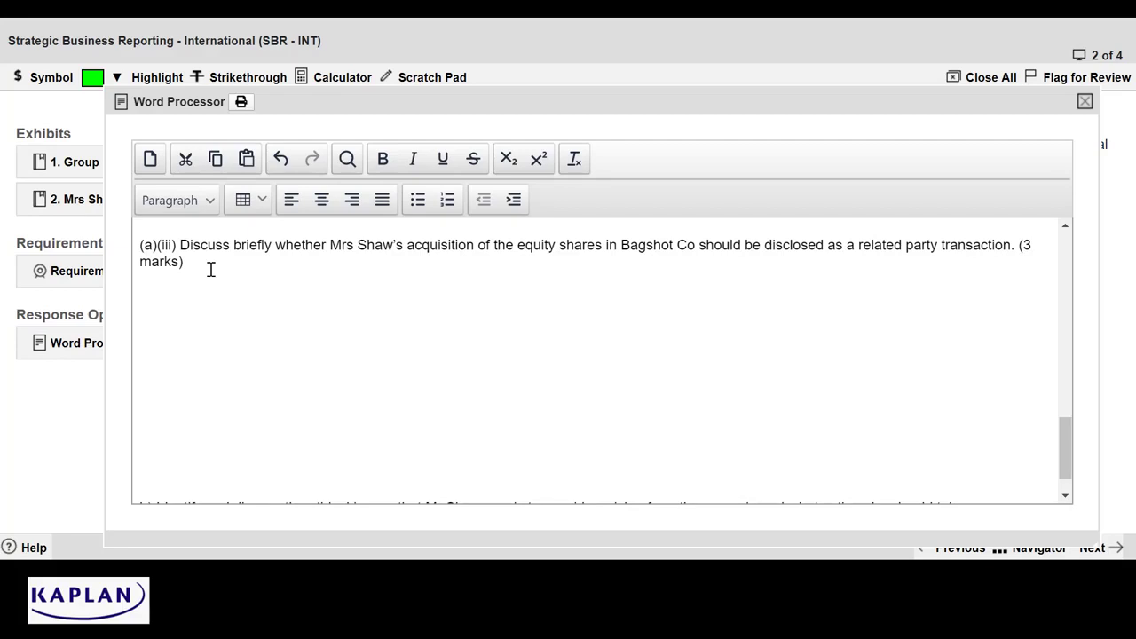
type("Define Apply Conclude")
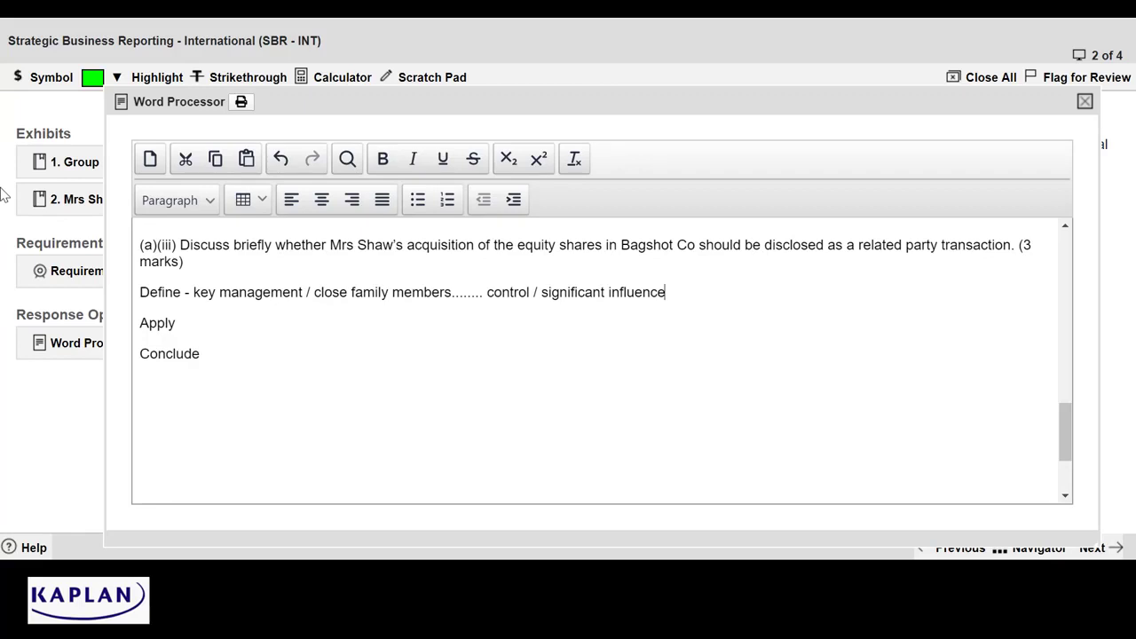
Review the Group restructure exhibit and the second exhibit for facts on the related party question, and close both
left_click(75, 164)
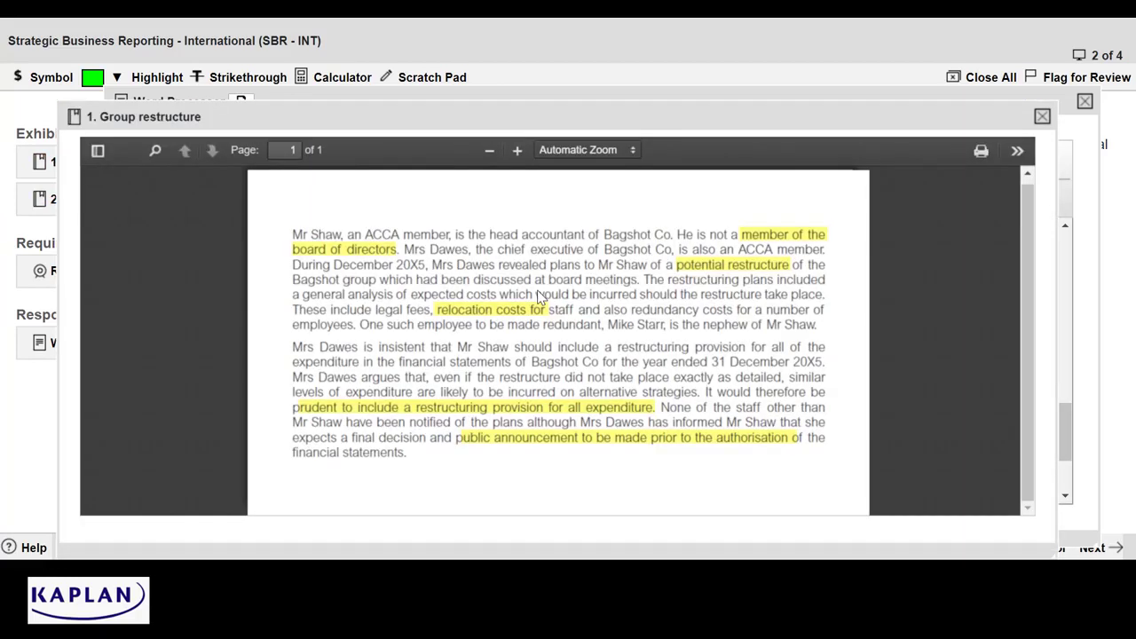
left_click(45, 200)
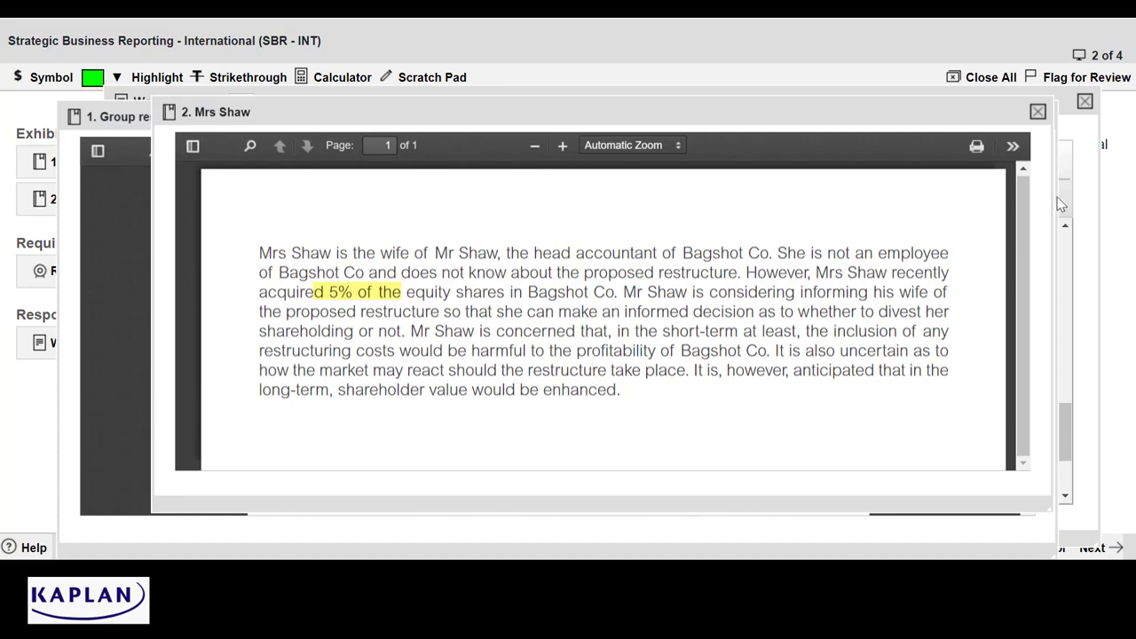
left_click(1037, 114)
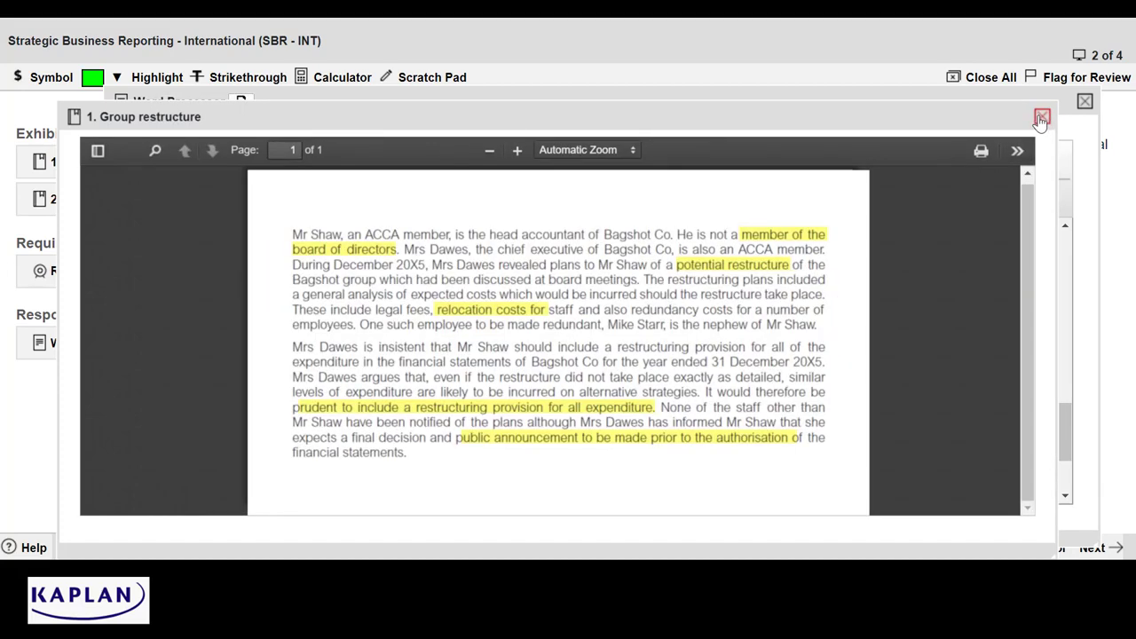
left_click(1040, 119)
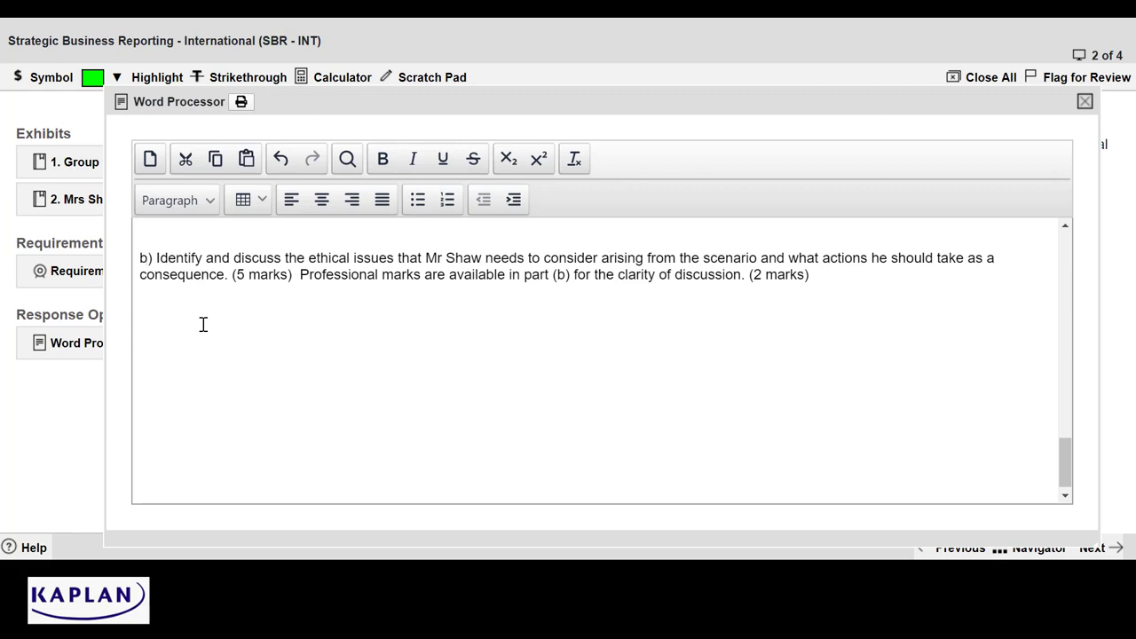
Under requirement (b), write bold headings "Ethical issue" and "Action" with notes on insider knowledge, family ties, confidentiality and keeping quiet, without a blank line between sections
type("Ethical issue  Action")
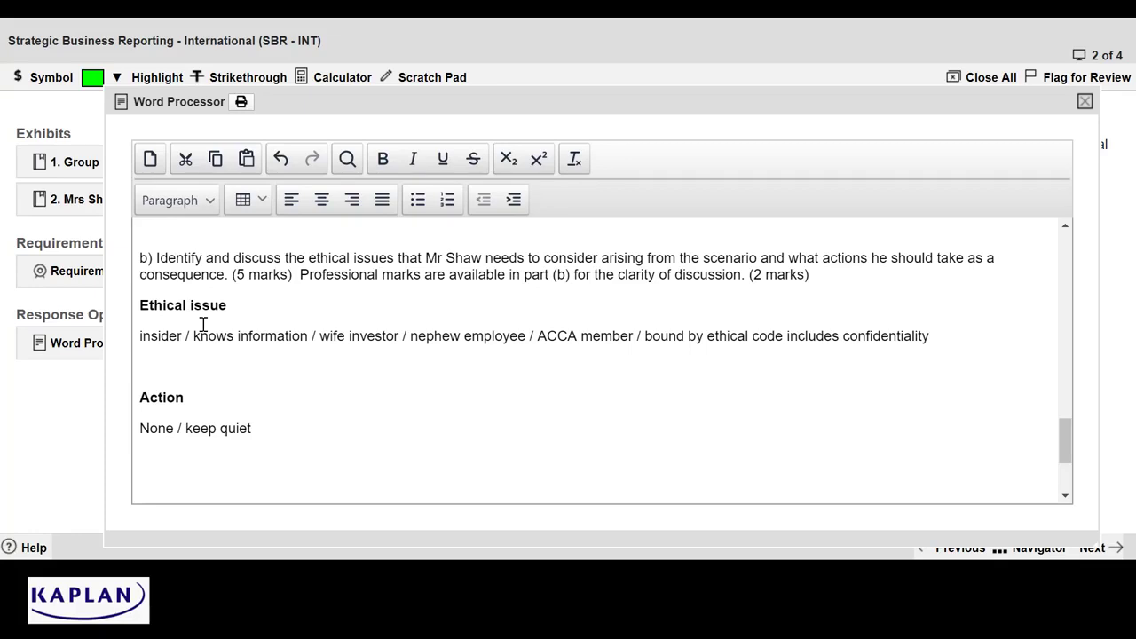
key("Delete")
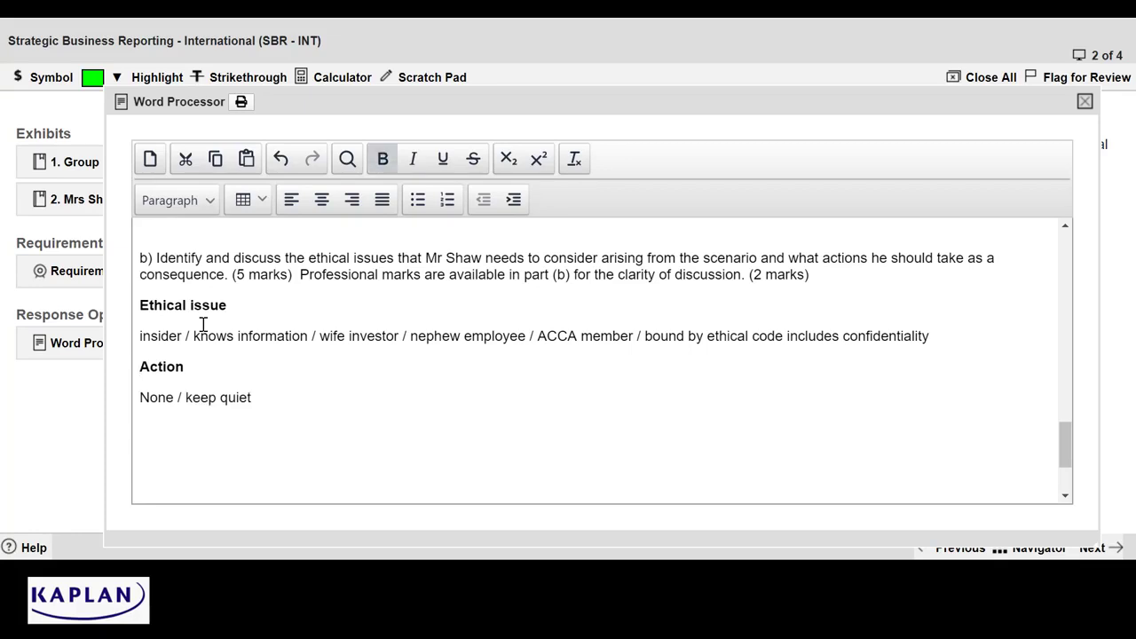